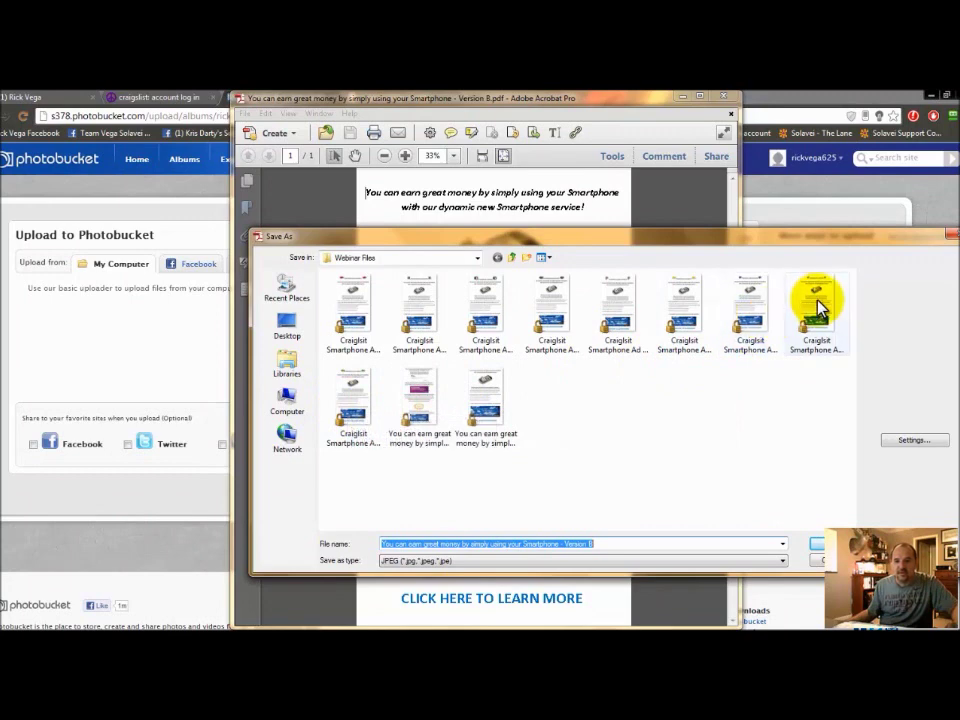
Save the smartphone ad as the Version C JPEG in Webinar Files, then return to Photobucket.
{"action": "left_click", "coordinate": [489, 404]}
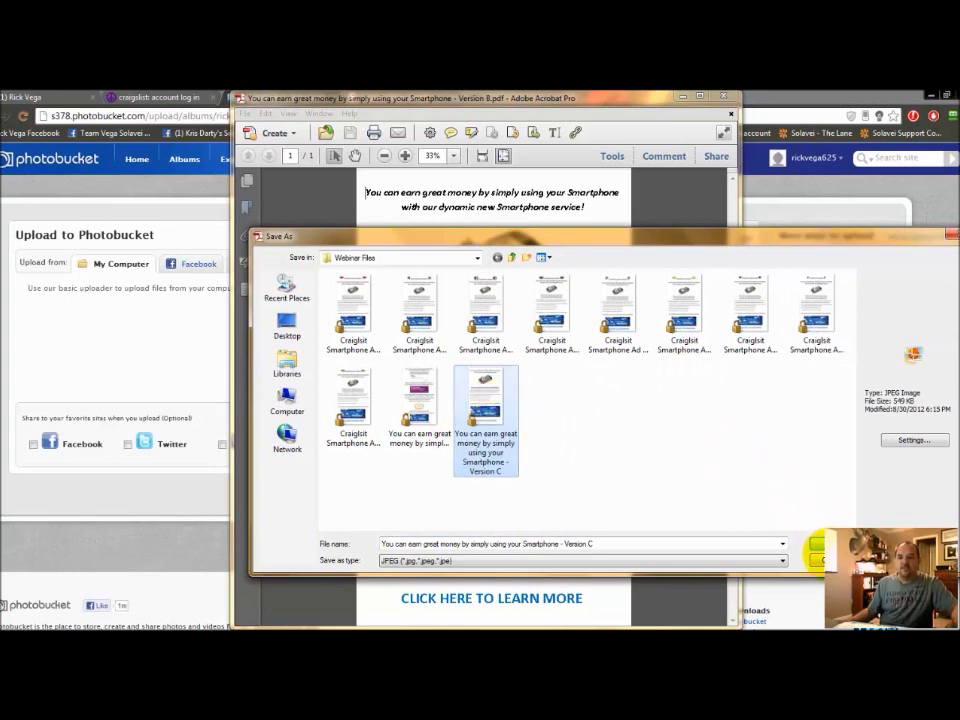
{"action": "left_click", "coordinate": [816, 544]}
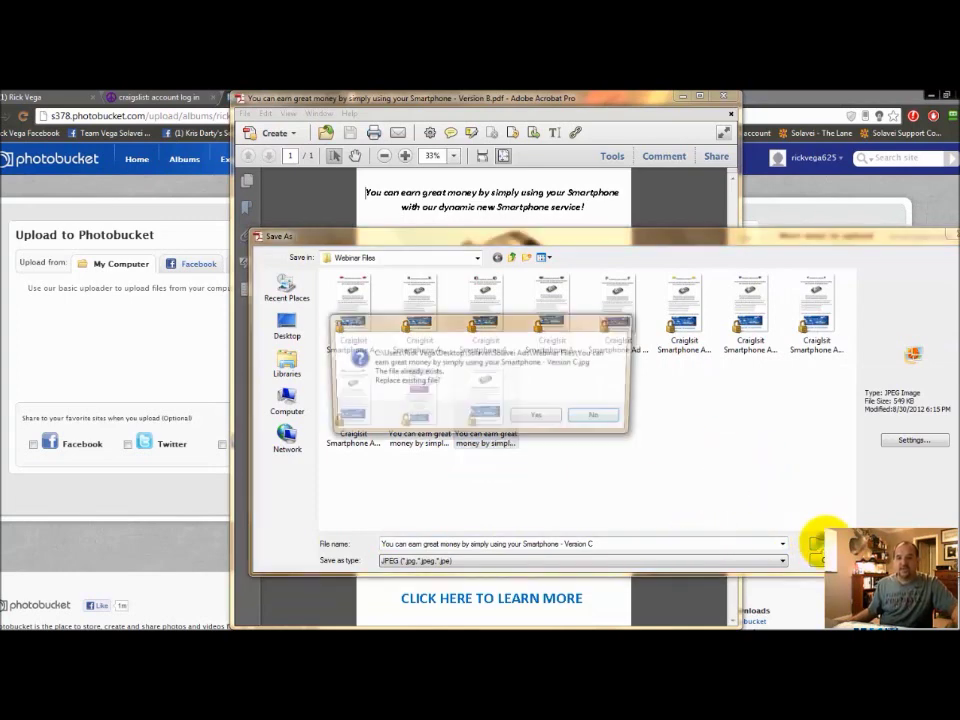
{"action": "left_click", "coordinate": [603, 420]}
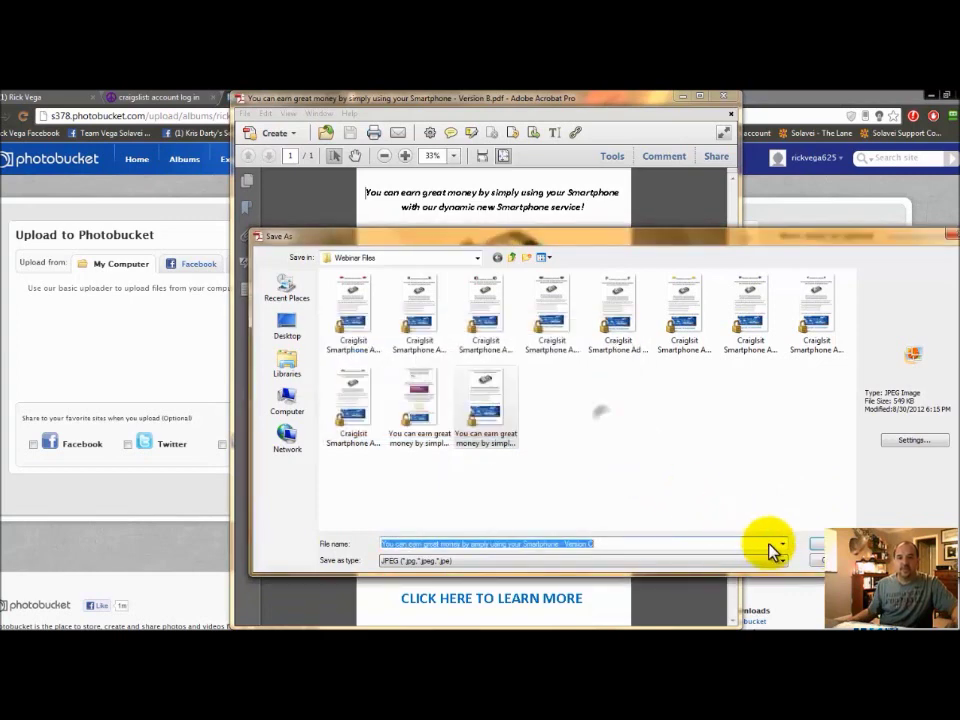
{"action": "left_click", "coordinate": [810, 548]}
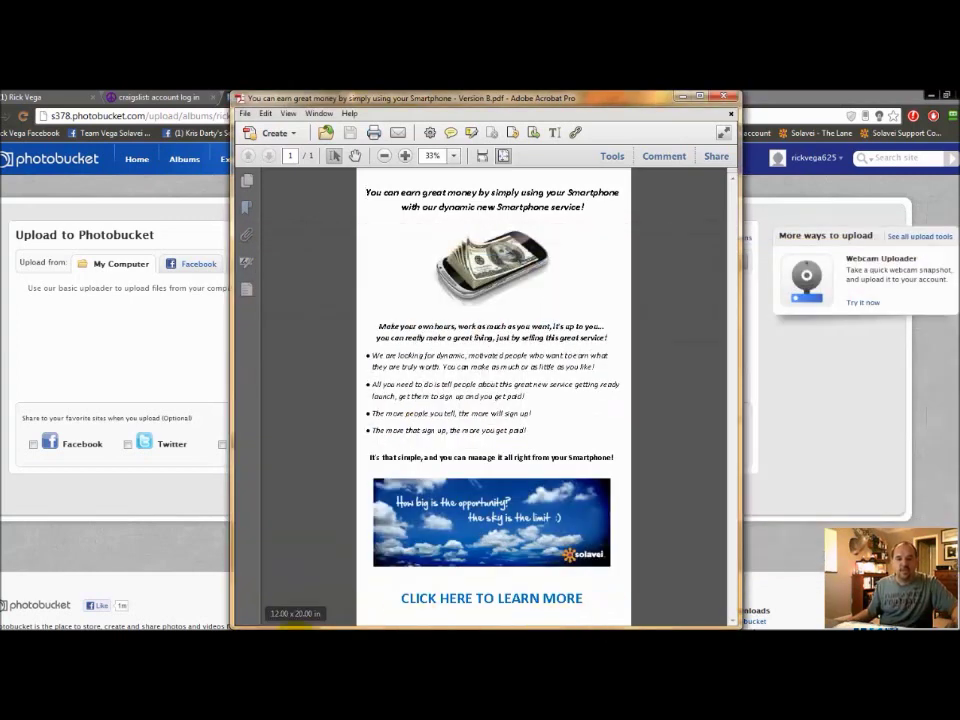
{"action": "left_click", "coordinate": [182, 626]}
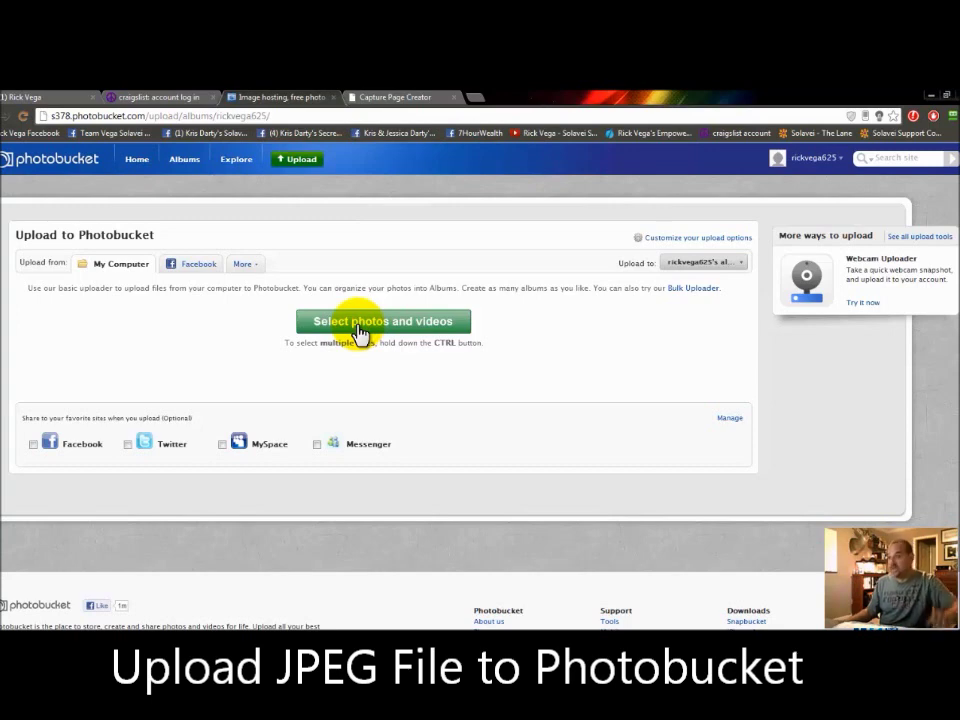
Upload the Version C smartphone ad JPEG from Solavei > Solavei Ads > Webinar Files.
{"action": "left_click", "coordinate": [360, 330]}
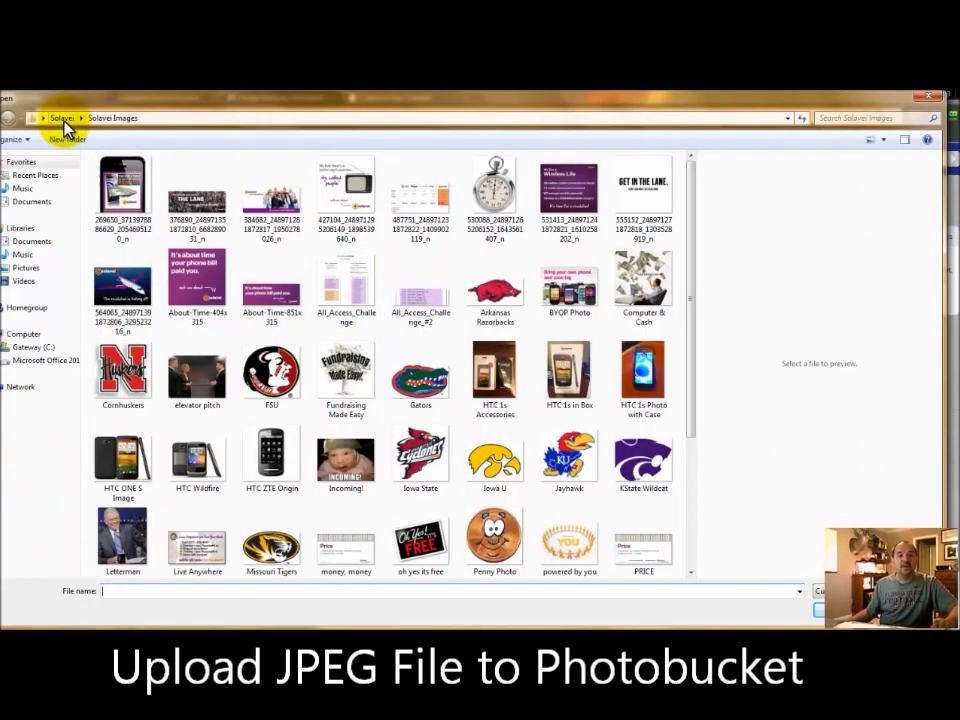
{"action": "left_click", "coordinate": [64, 119]}
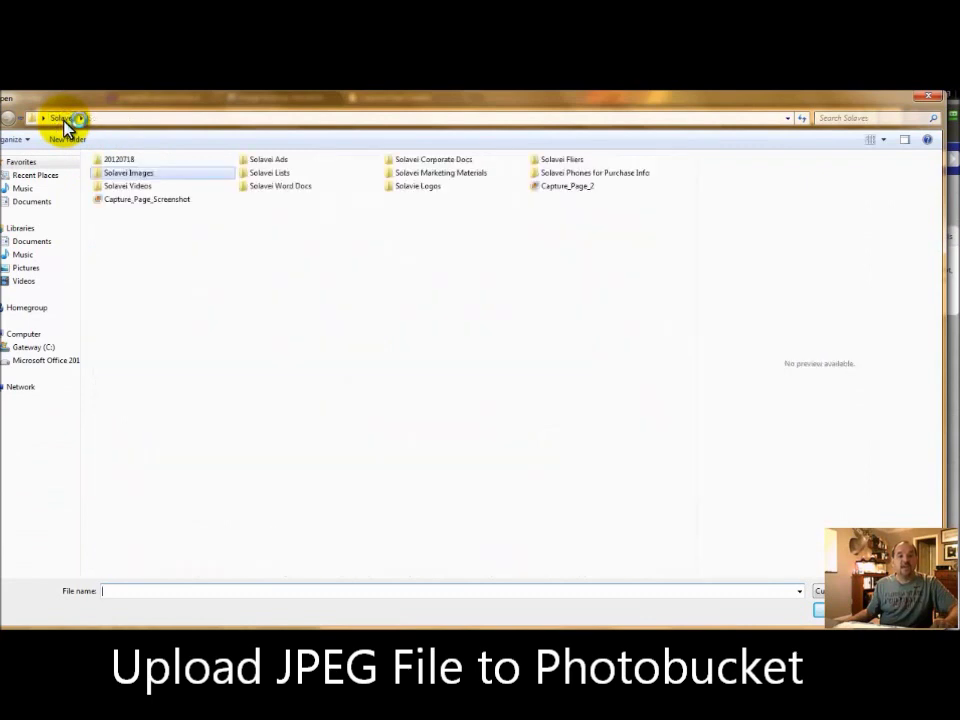
{"action": "left_click", "coordinate": [266, 160]}
{"action": "double_click", "coordinate": [266, 160]}
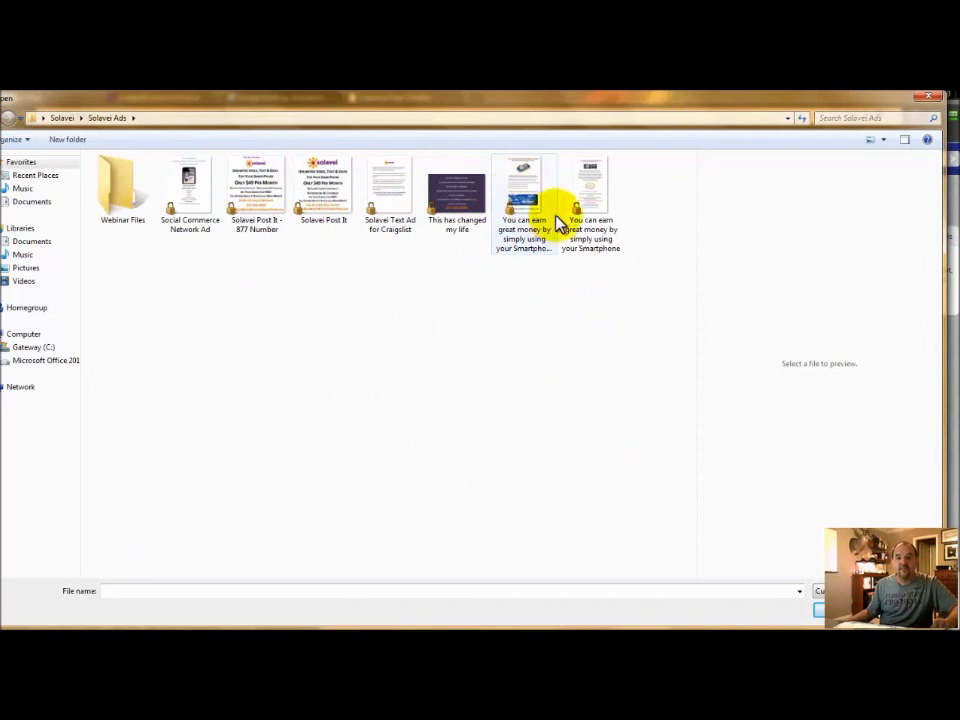
{"action": "double_click", "coordinate": [120, 193]}
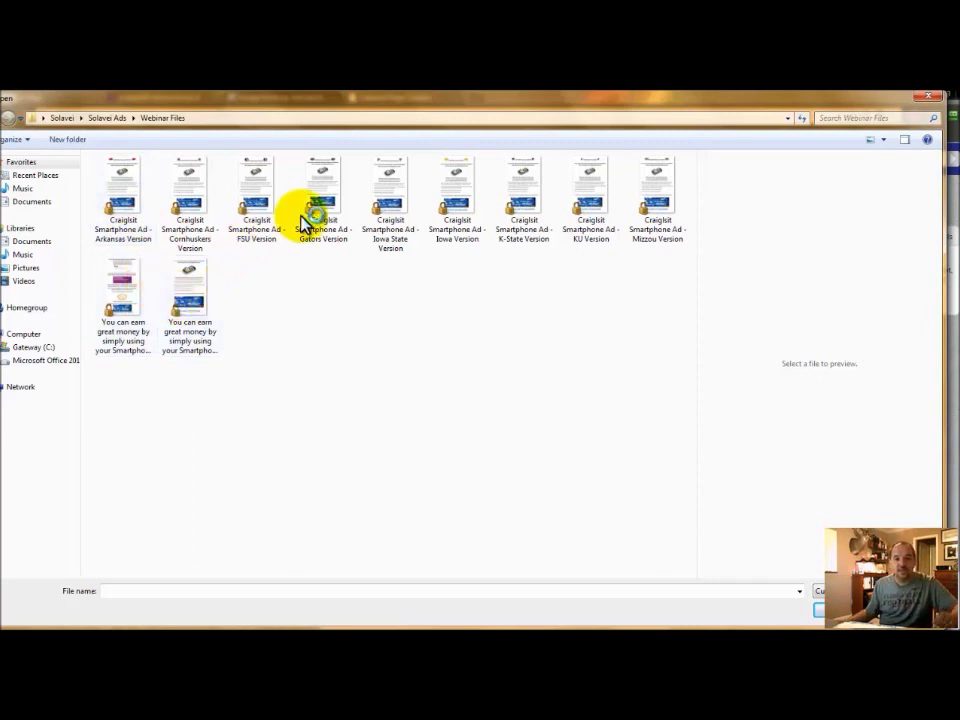
{"action": "left_click", "coordinate": [193, 305]}
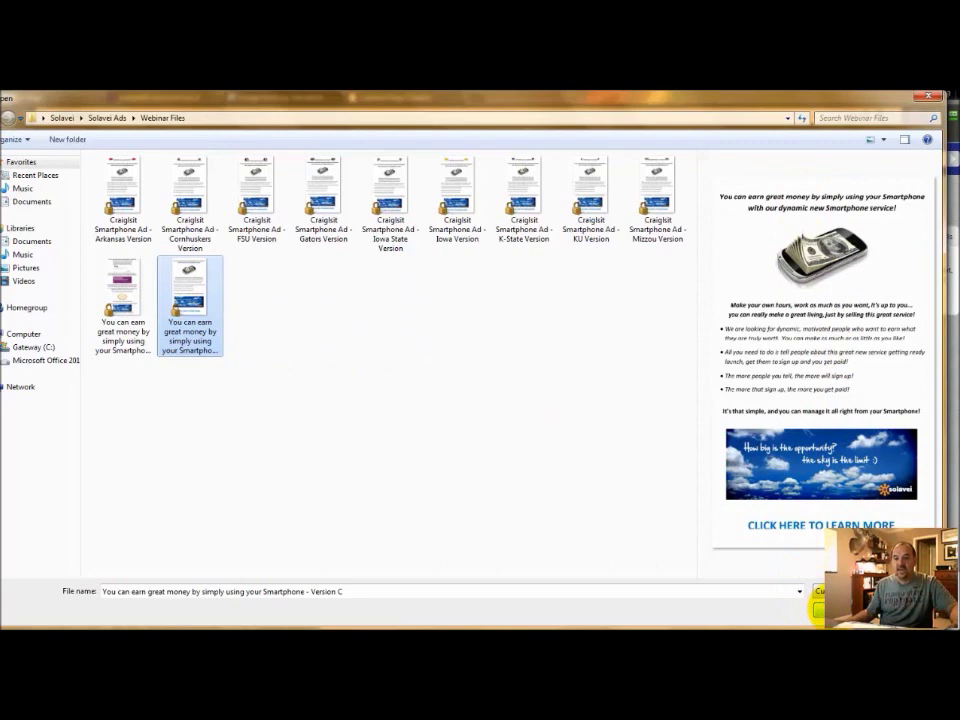
{"action": "left_click", "coordinate": [815, 610]}
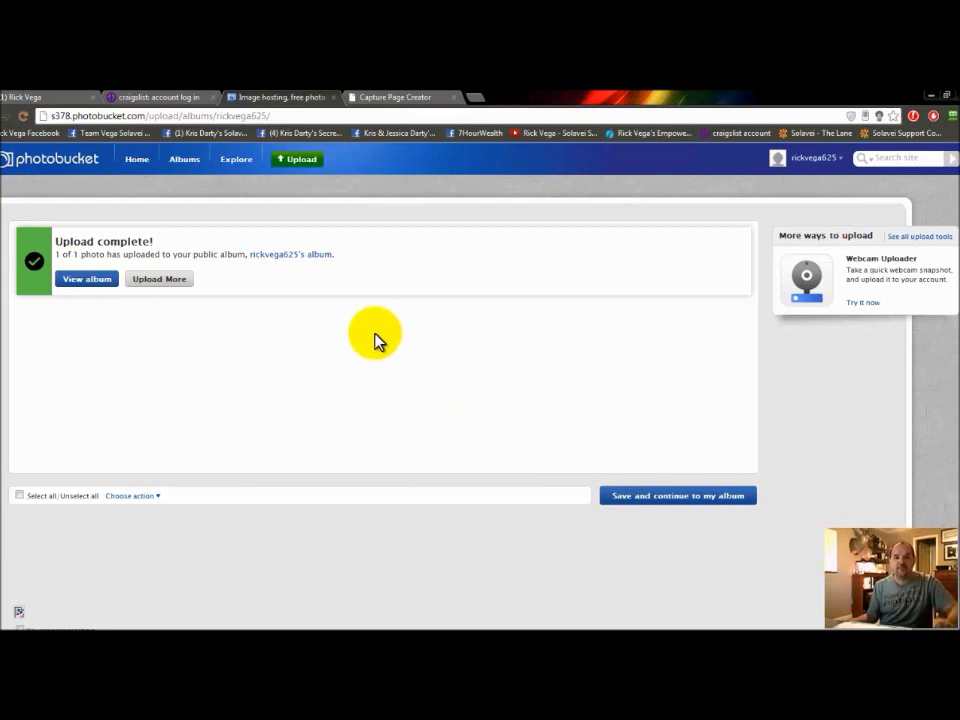
Open the public album with the new upload, now listing 44 media items.
{"action": "left_click", "coordinate": [80, 282]}
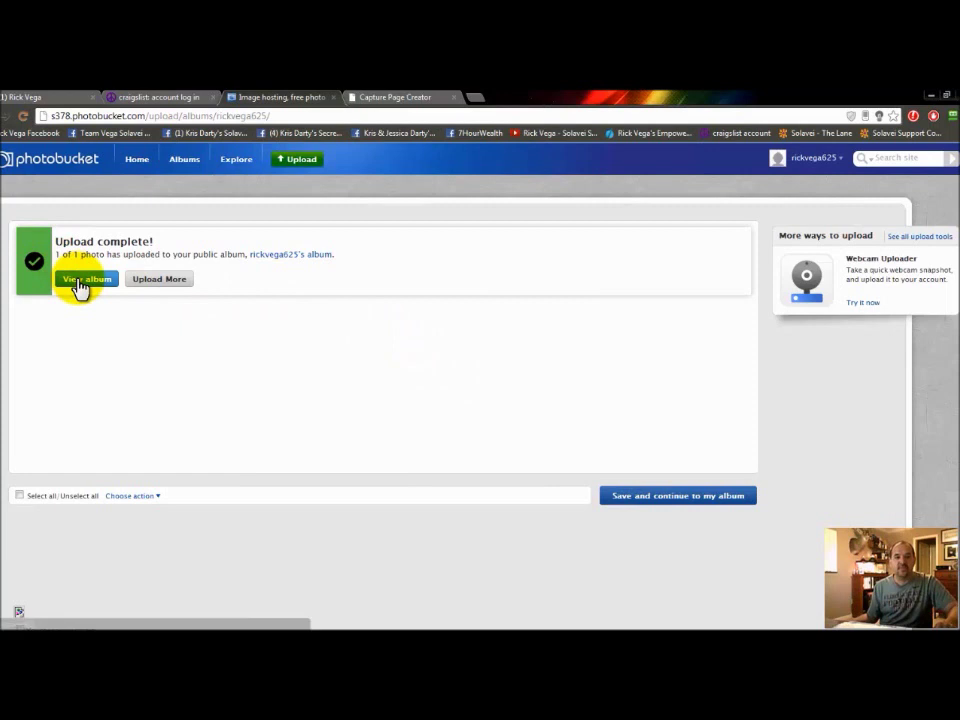
{"action": "left_click", "coordinate": [180, 165]}
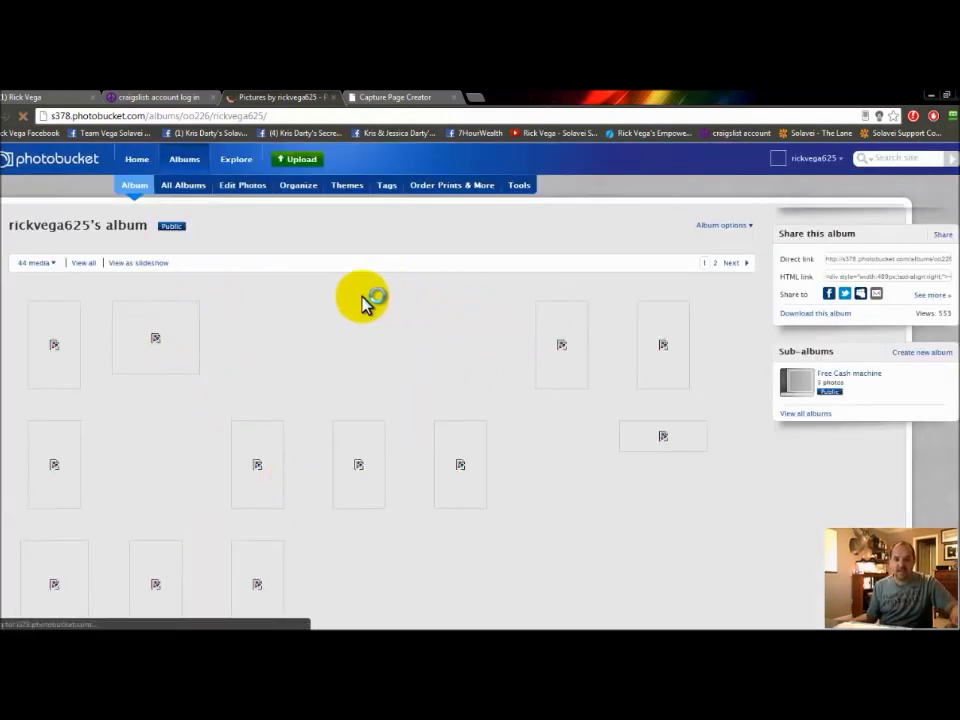
{"action": "mouse_move", "coordinate": [337, 350]}
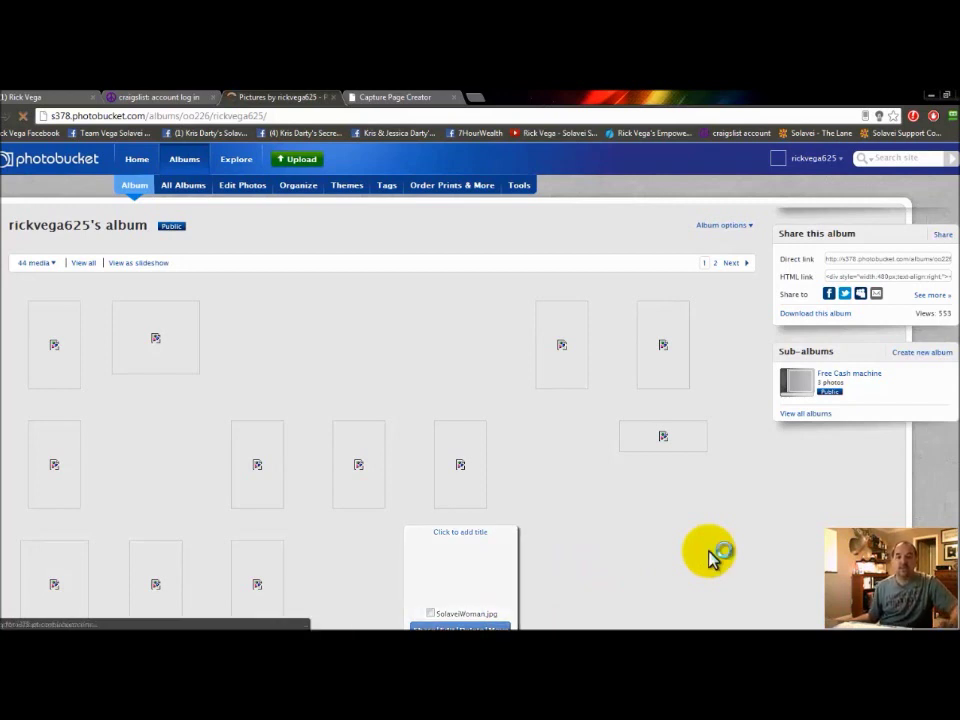
Log in to Craigslist using the saved RoboForm login and the master password.
{"action": "left_click", "coordinate": [160, 99]}
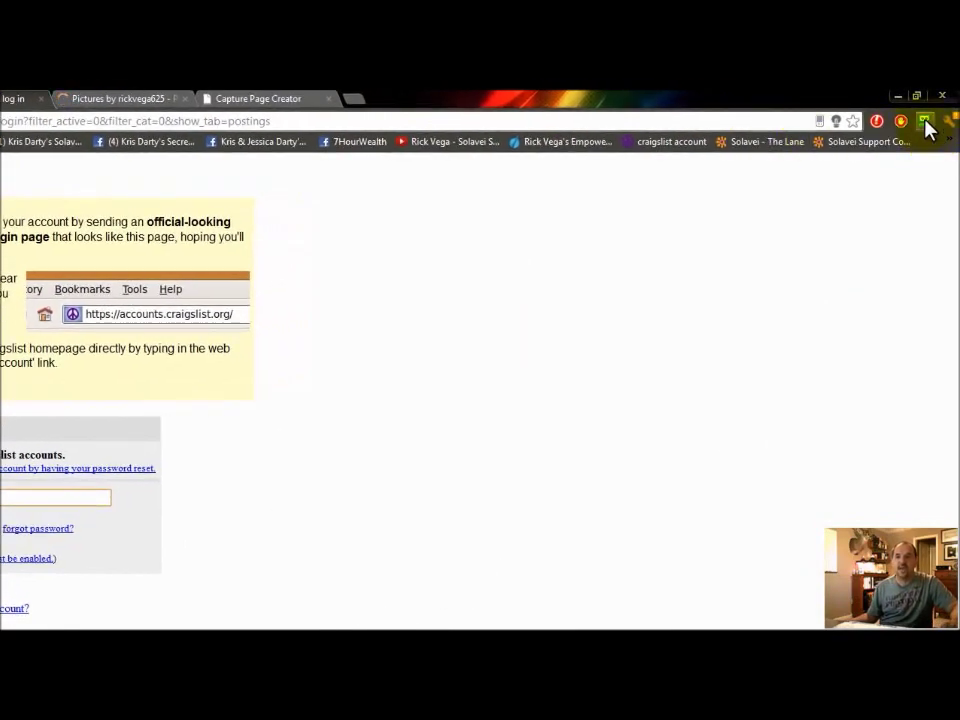
{"action": "left_click", "coordinate": [925, 121]}
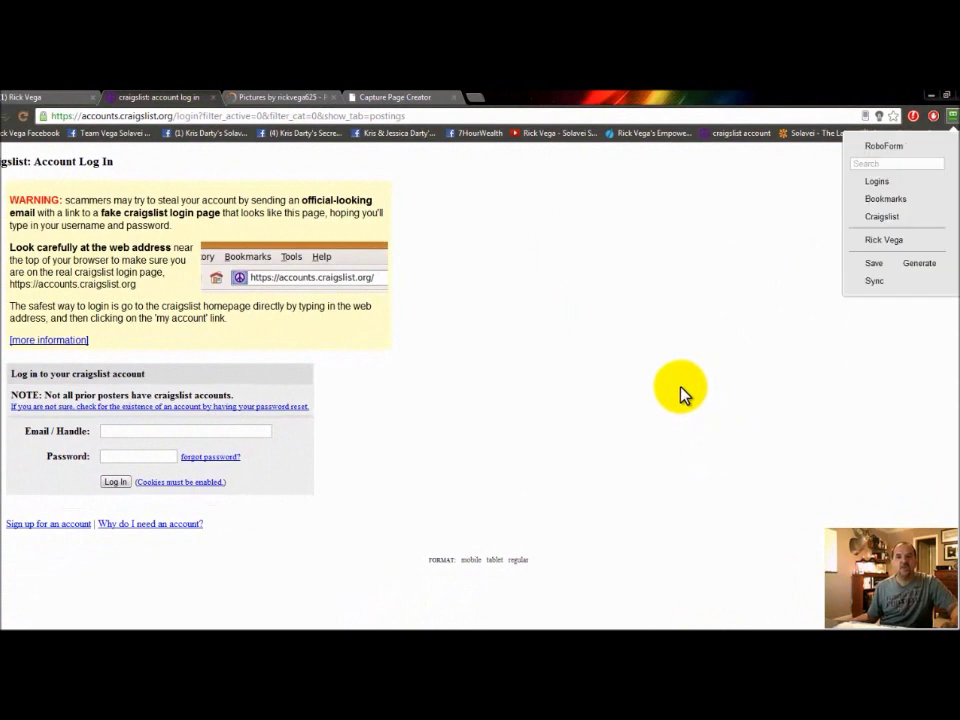
{"action": "left_click", "coordinate": [649, 381]}
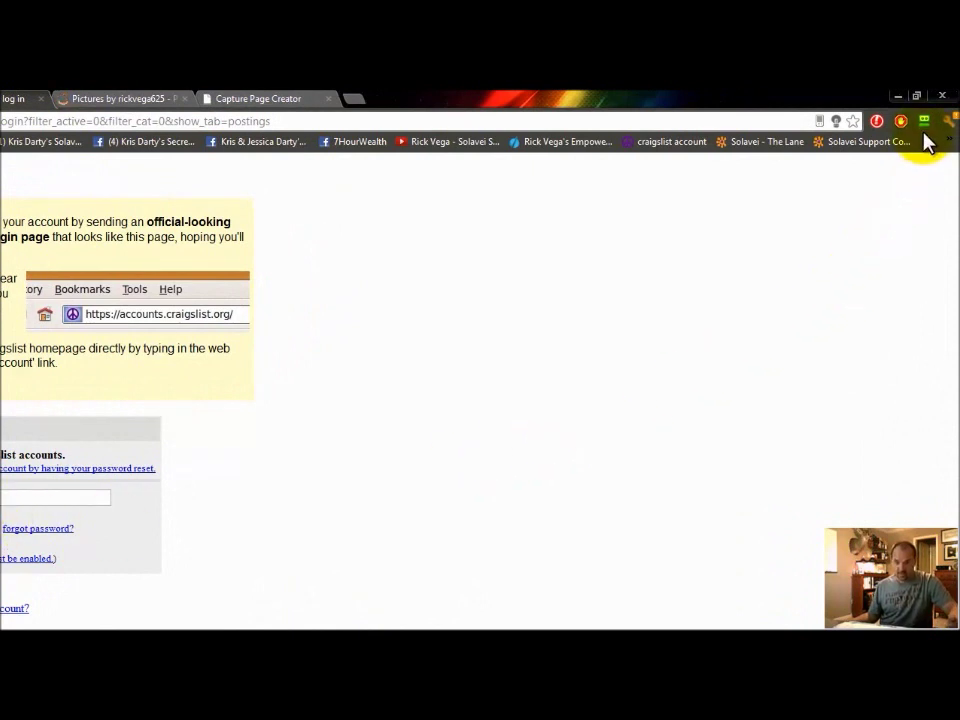
{"action": "left_click", "coordinate": [925, 121]}
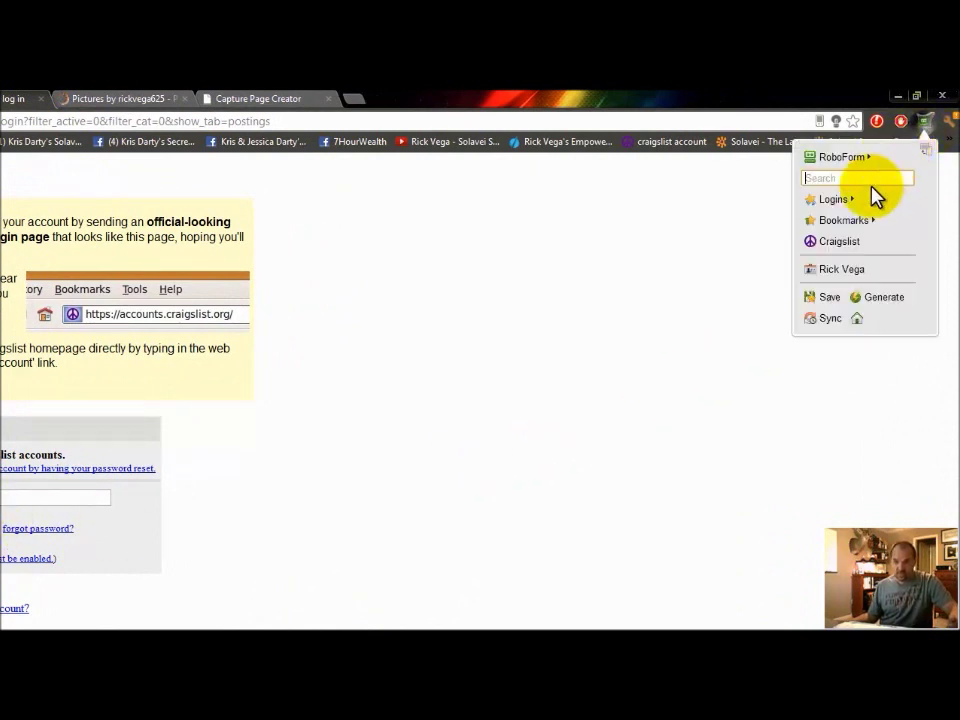
{"action": "left_click", "coordinate": [840, 242]}
{"action": "type", "text": "•••••••••"}
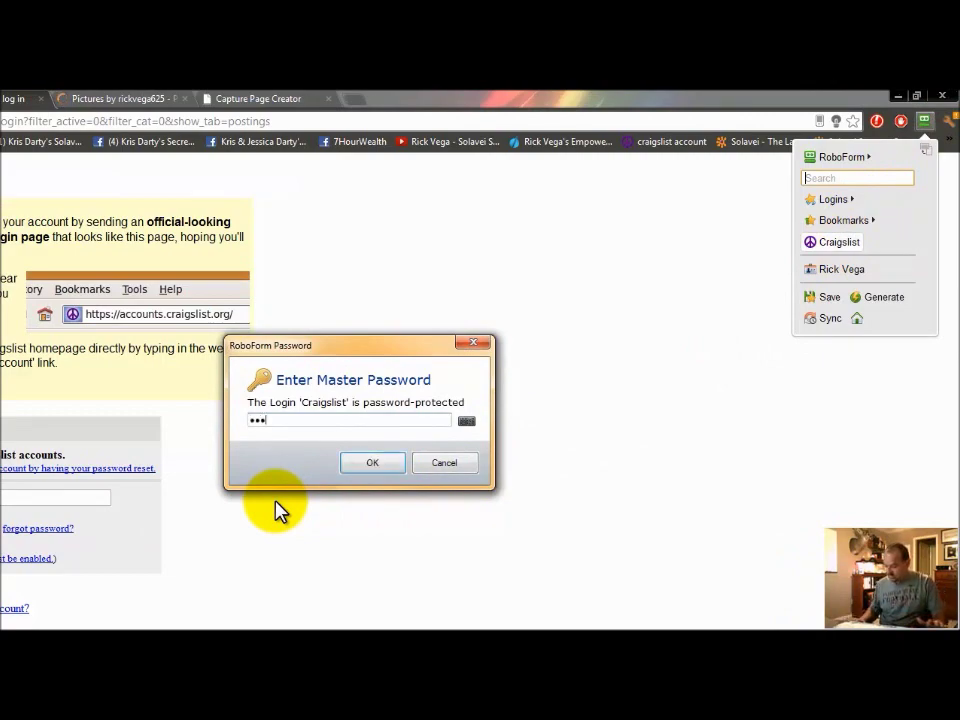
{"action": "type", "text": "•"}
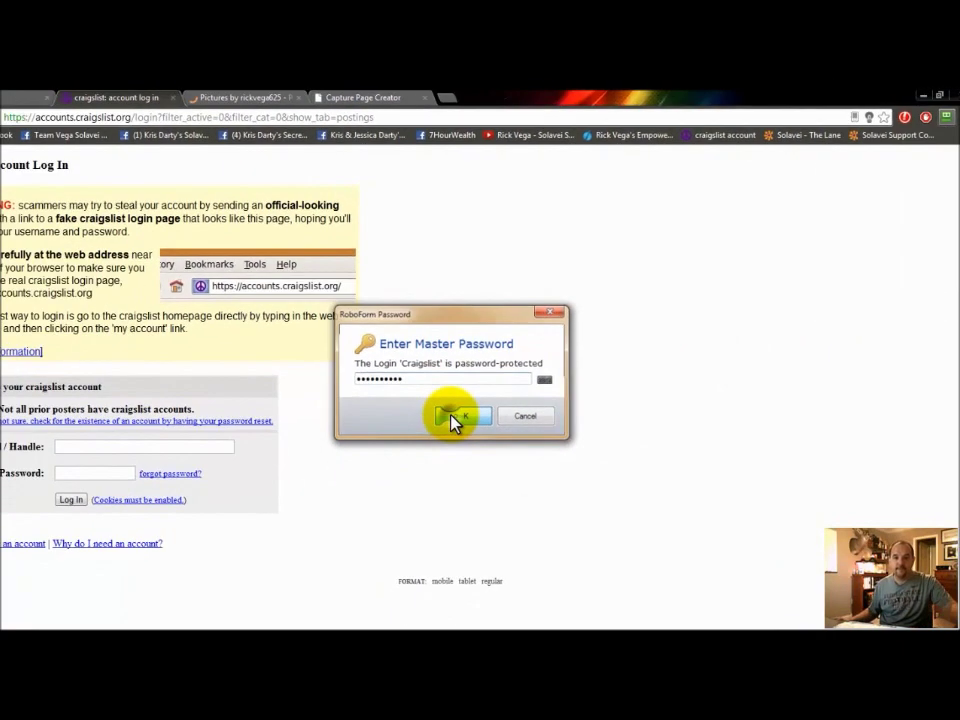
{"action": "left_click", "coordinate": [455, 418]}
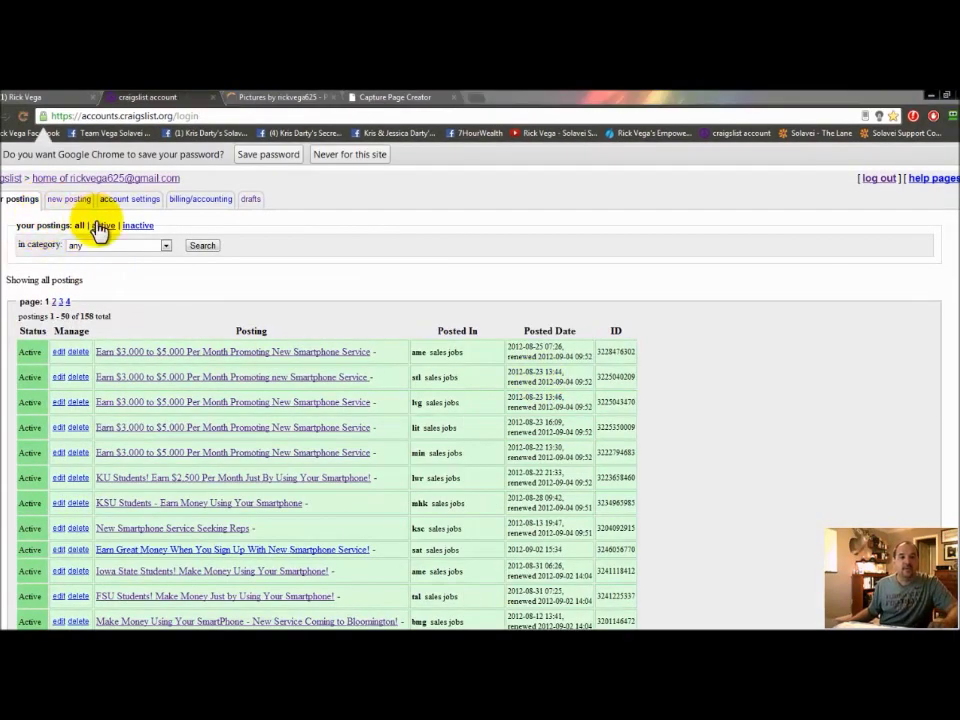
Filter the postings to active ones and scroll through the smartphone sales-job ads.
{"action": "left_click", "coordinate": [101, 228]}
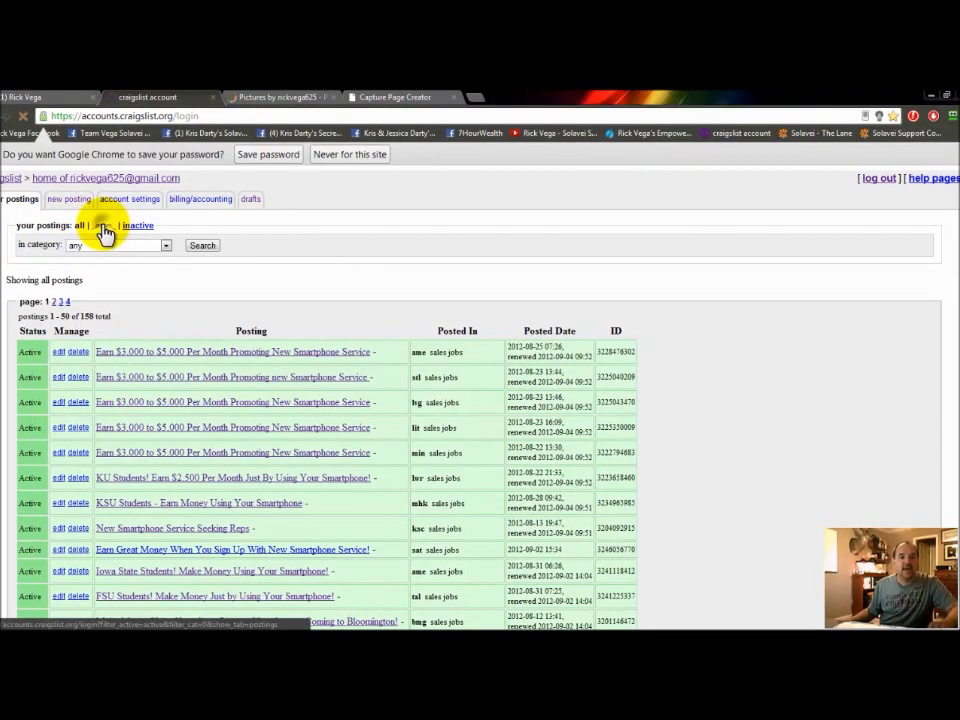
{"action": "mouse_move", "coordinate": [958, 218]}
{"action": "left_mouse_down"}
{"action": "mouse_move", "coordinate": [958, 328]}
{"action": "mouse_move", "coordinate": [958, 230]}
{"action": "left_mouse_up"}
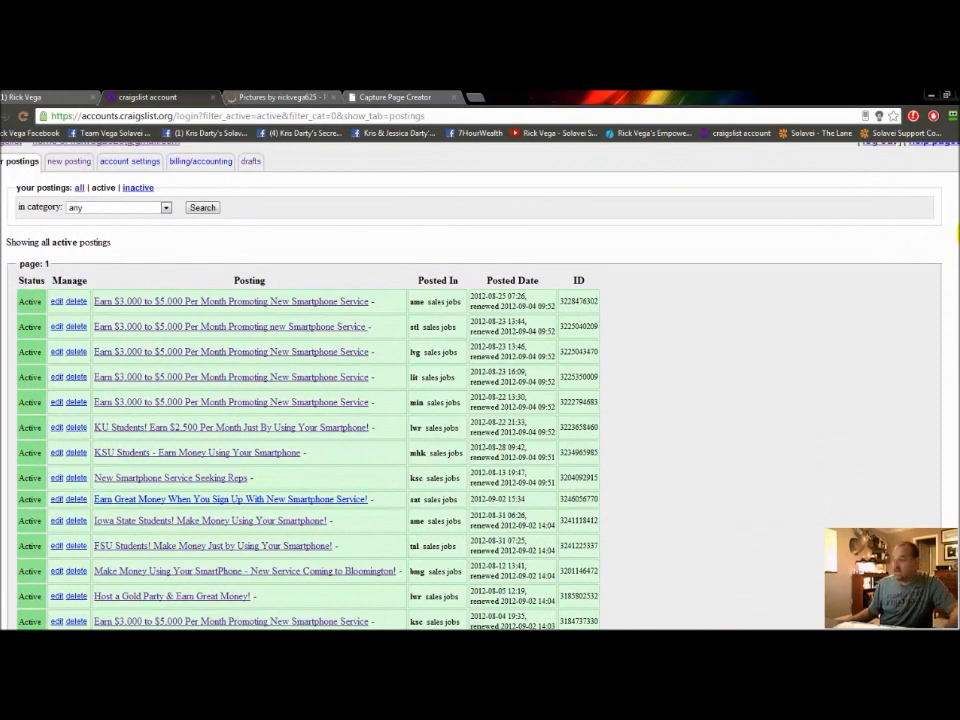
{"action": "mouse_move", "coordinate": [957, 232]}
{"action": "left_mouse_down"}
{"action": "mouse_move", "coordinate": [957, 378]}
{"action": "mouse_move", "coordinate": [957, 212]}
{"action": "left_mouse_up"}
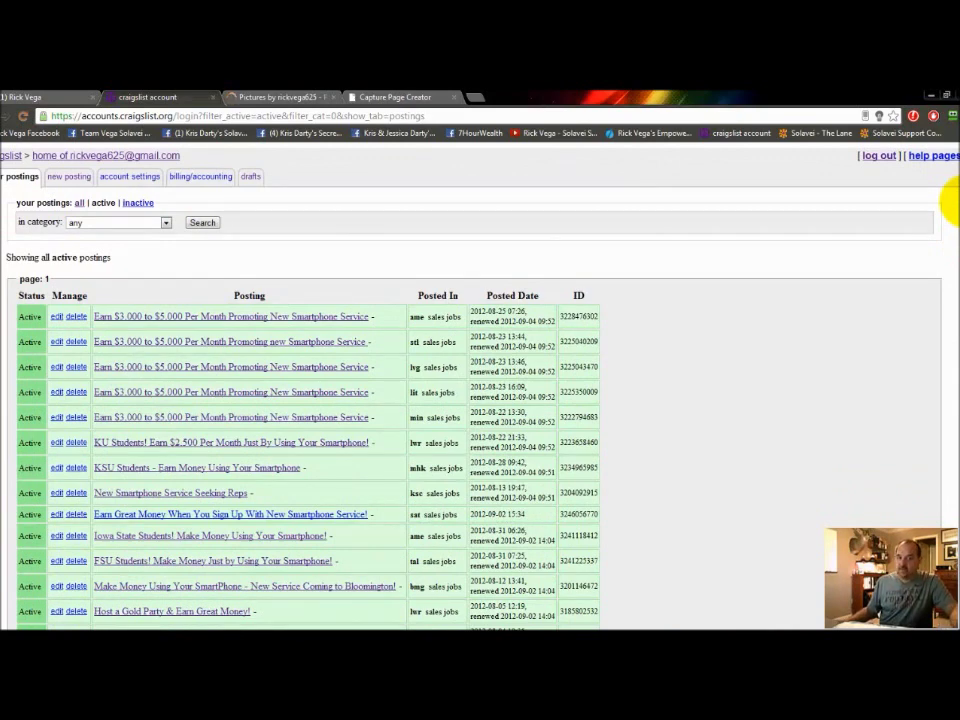
Start a new Craigslist posting in the ft myers / SW florida city.
{"action": "left_click", "coordinate": [70, 180]}
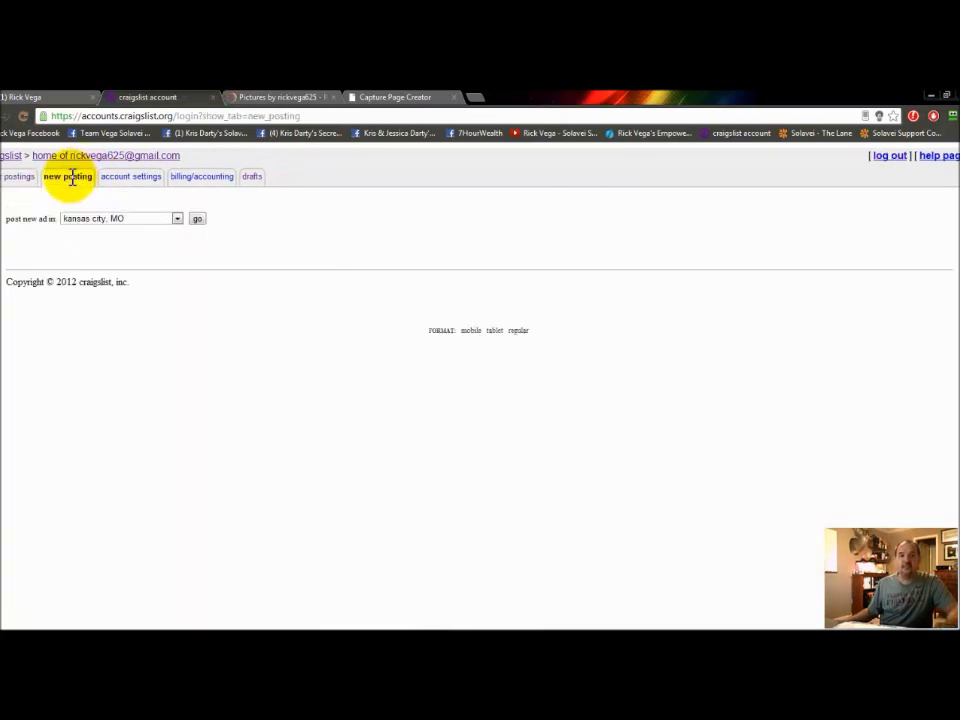
{"action": "left_click", "coordinate": [178, 220]}
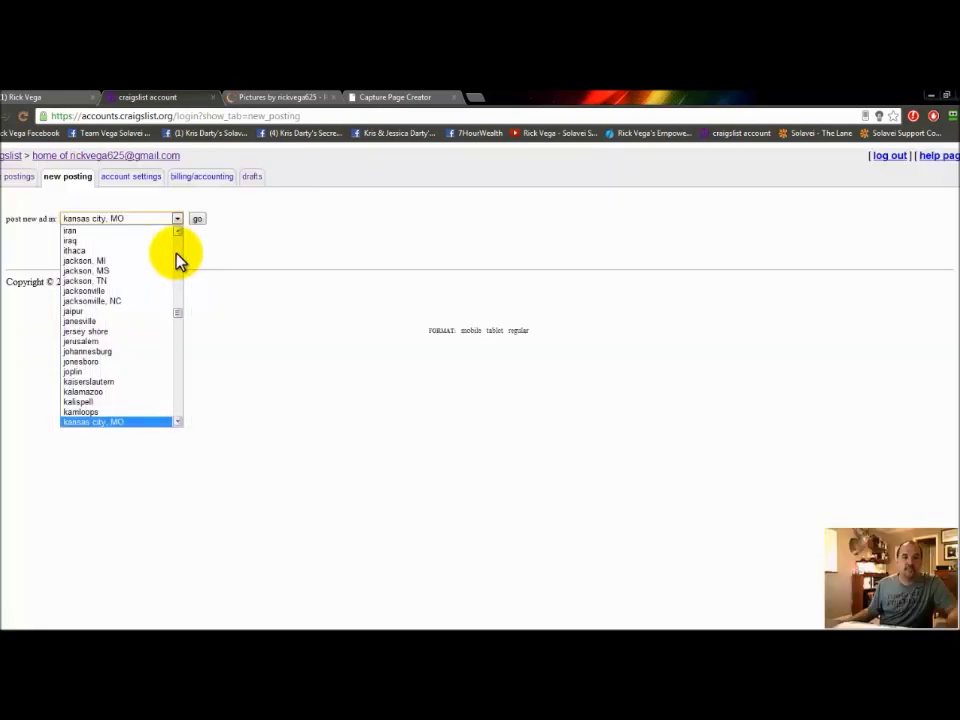
{"action": "scroll", "coordinate": [181, 257], "scroll_direction": "up", "scroll_amount": 10}
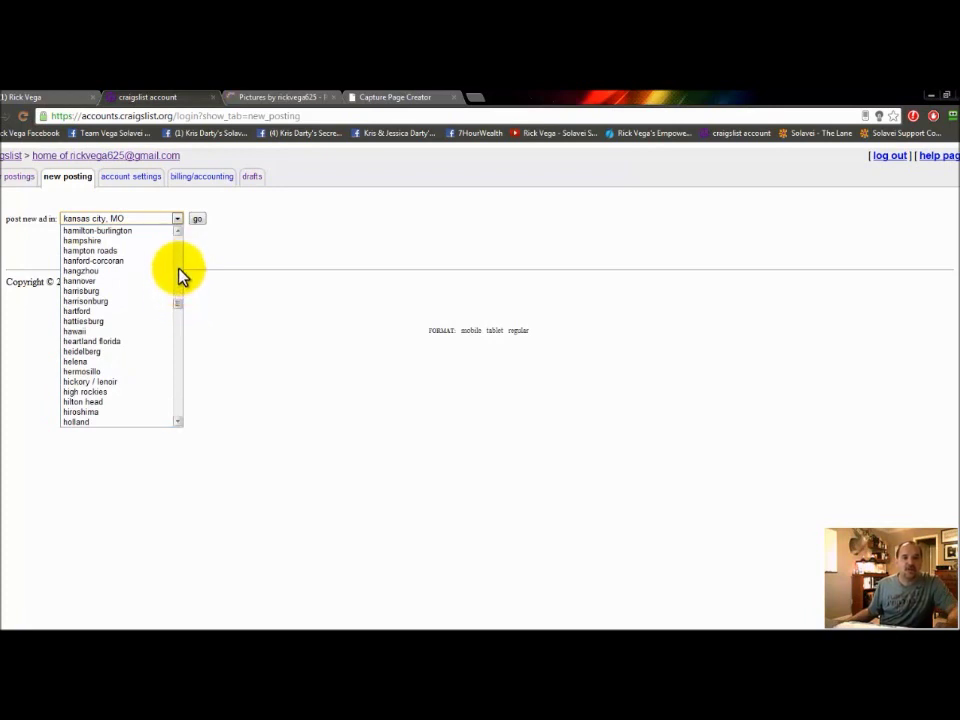
{"action": "scroll", "coordinate": [179, 274], "scroll_direction": "up", "scroll_amount": 3}
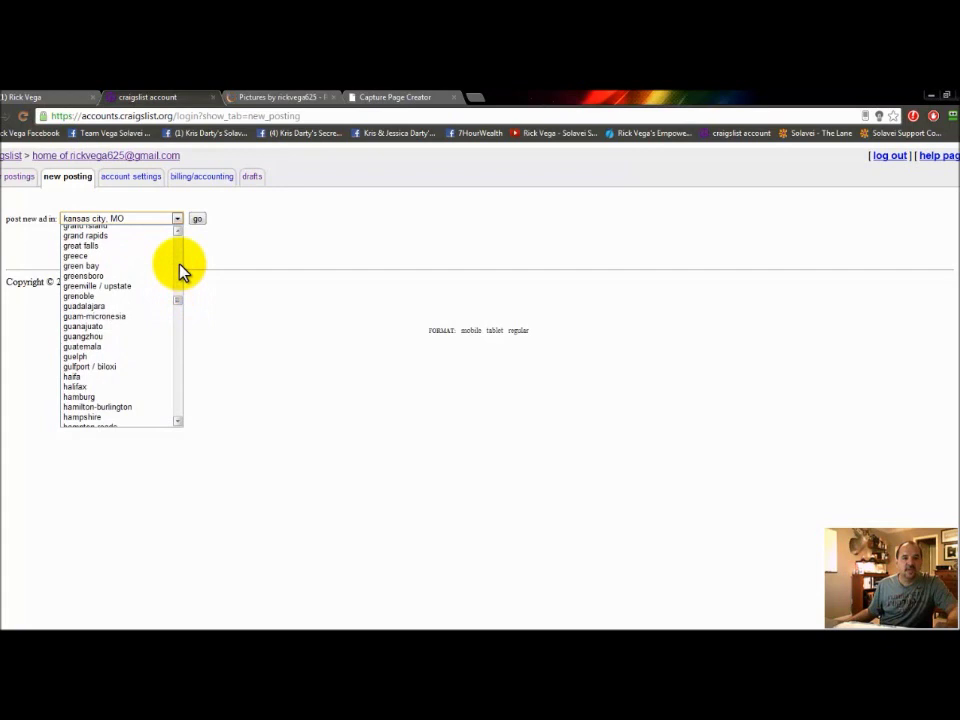
{"action": "scroll", "coordinate": [181, 268], "scroll_direction": "up", "scroll_amount": 6}
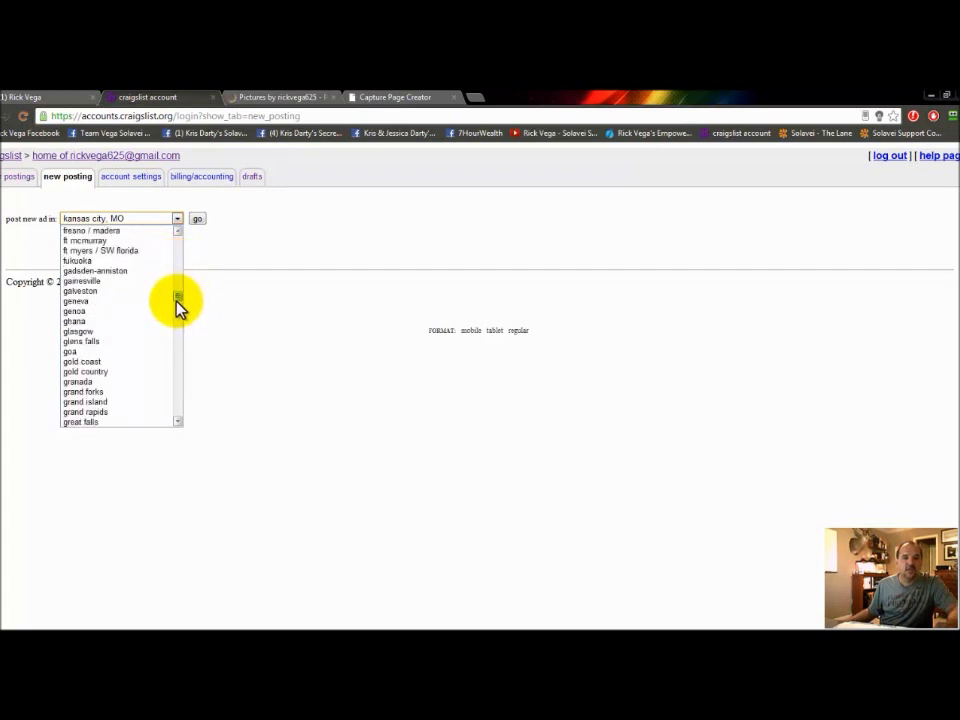
{"action": "left_click", "coordinate": [137, 252]}
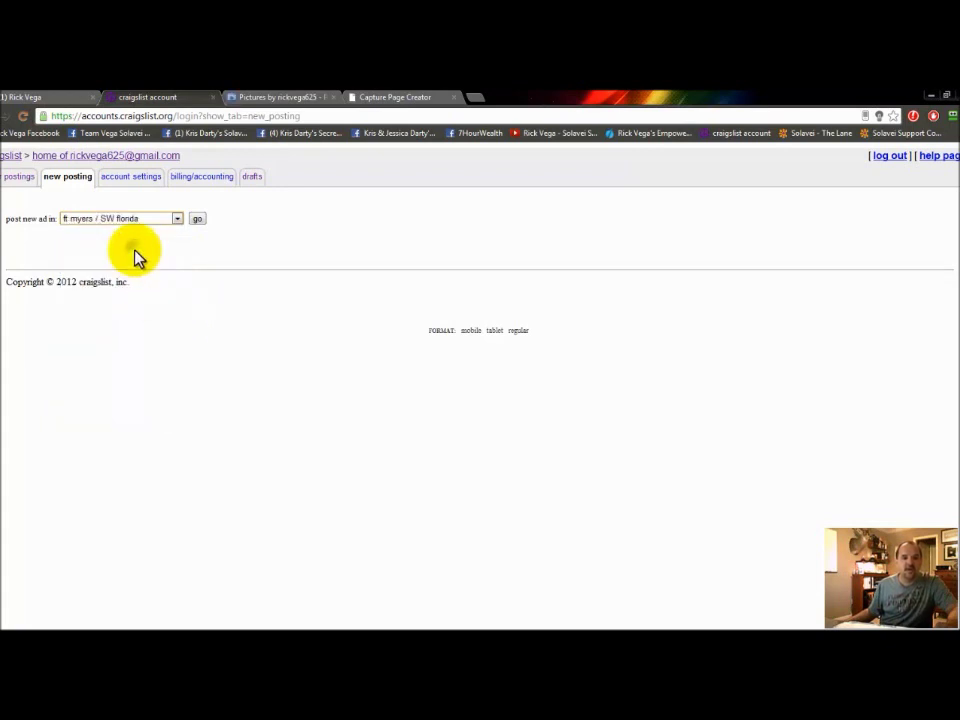
{"action": "left_click", "coordinate": [196, 218]}
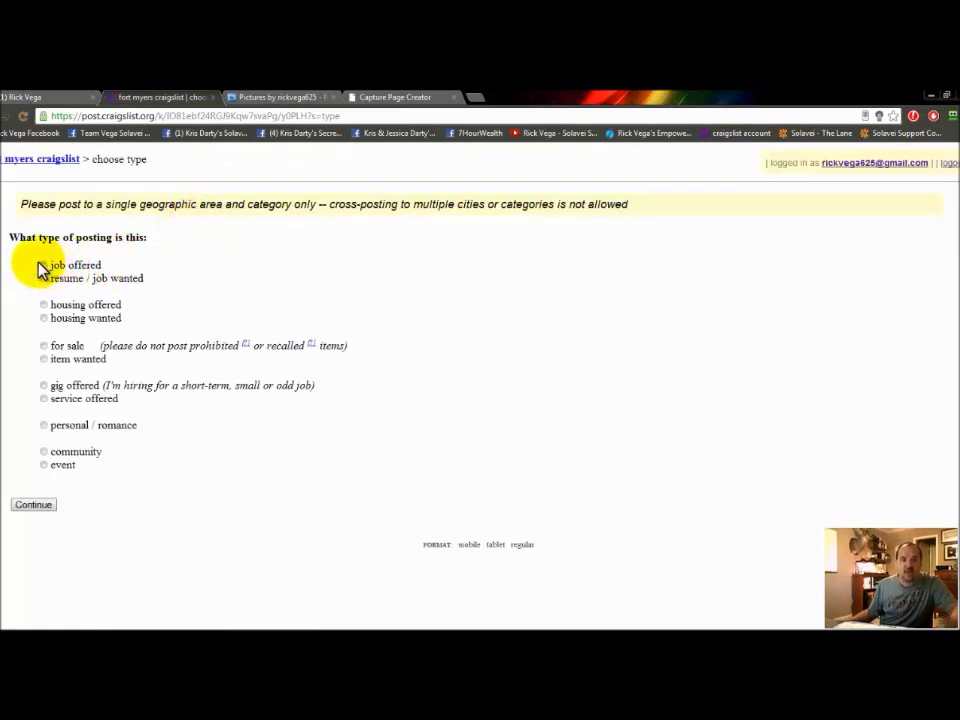
Make it a job offered ad, accept the guidelines, and file under sales jobs, lee county.
{"action": "left_click", "coordinate": [43, 266]}
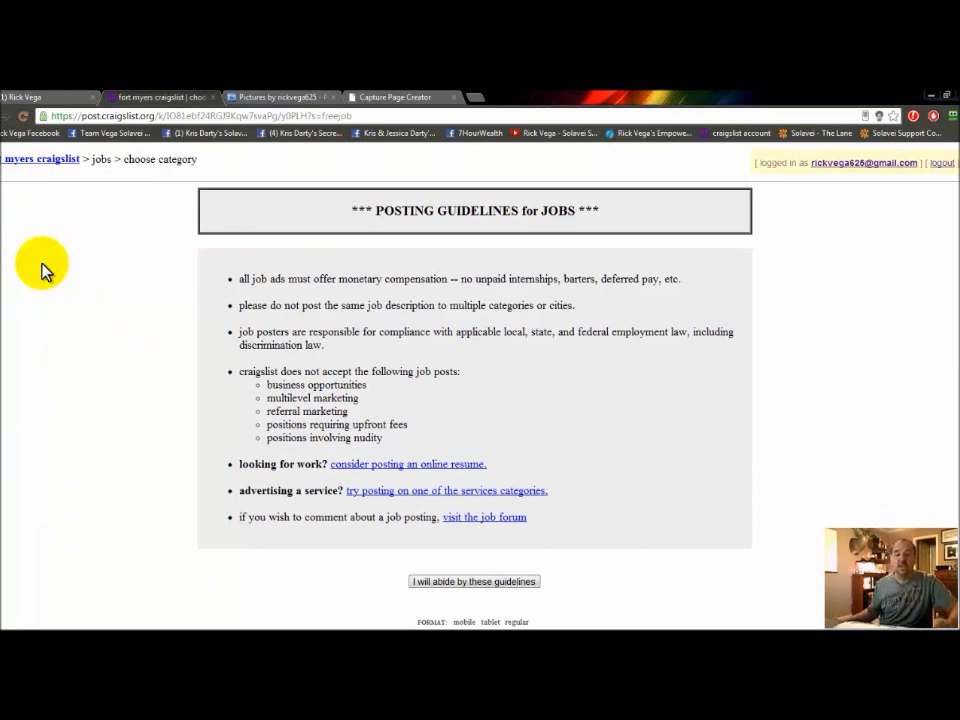
{"action": "left_click", "coordinate": [482, 586]}
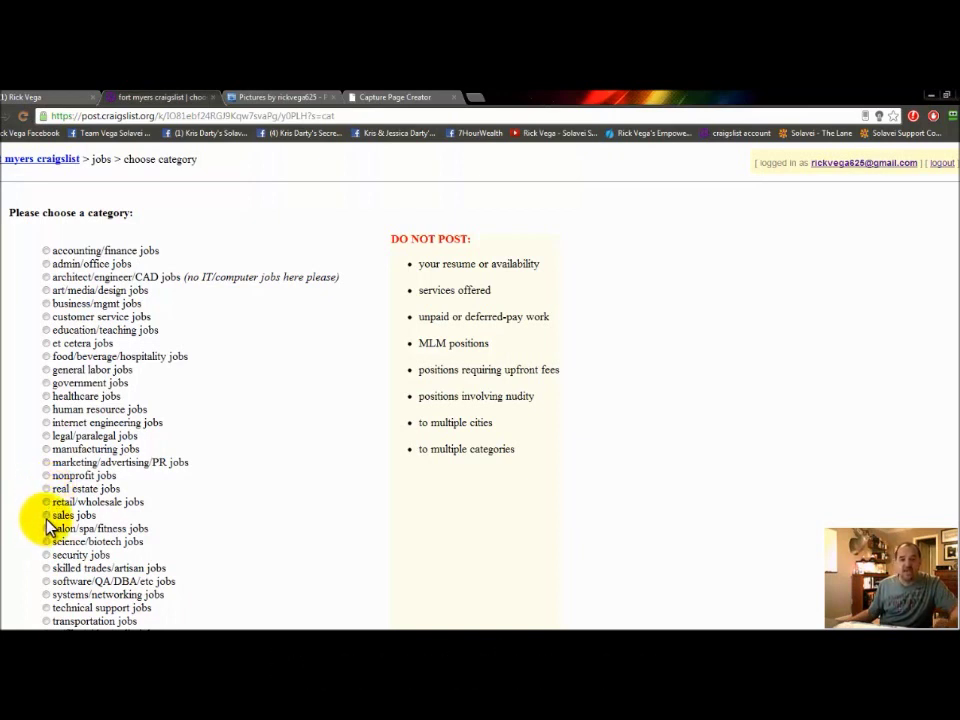
{"action": "left_click", "coordinate": [46, 516]}
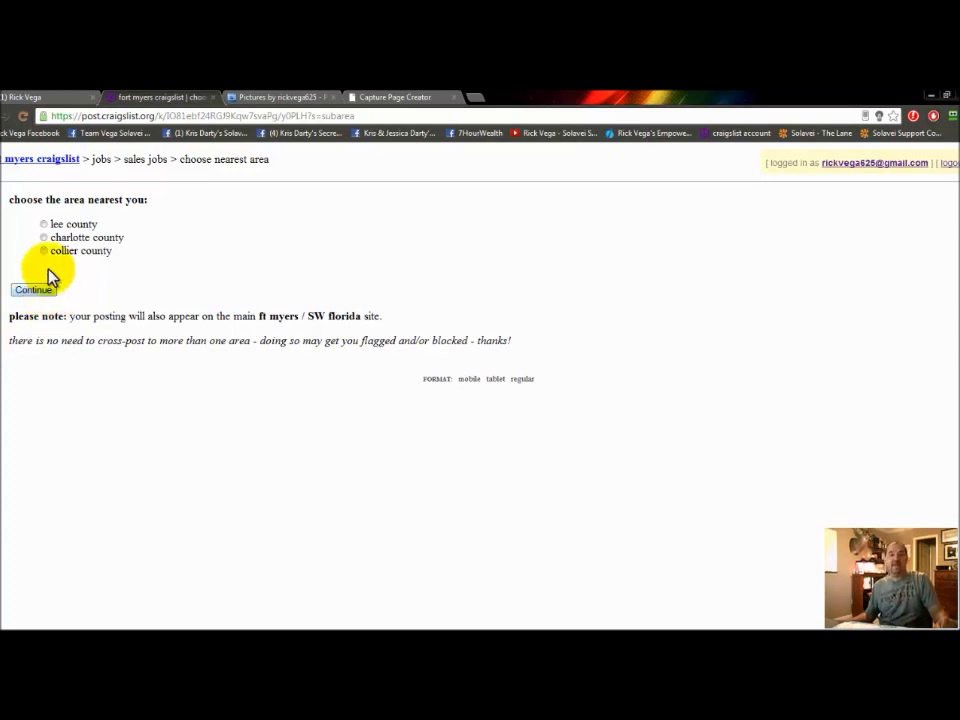
{"action": "left_click", "coordinate": [44, 225]}
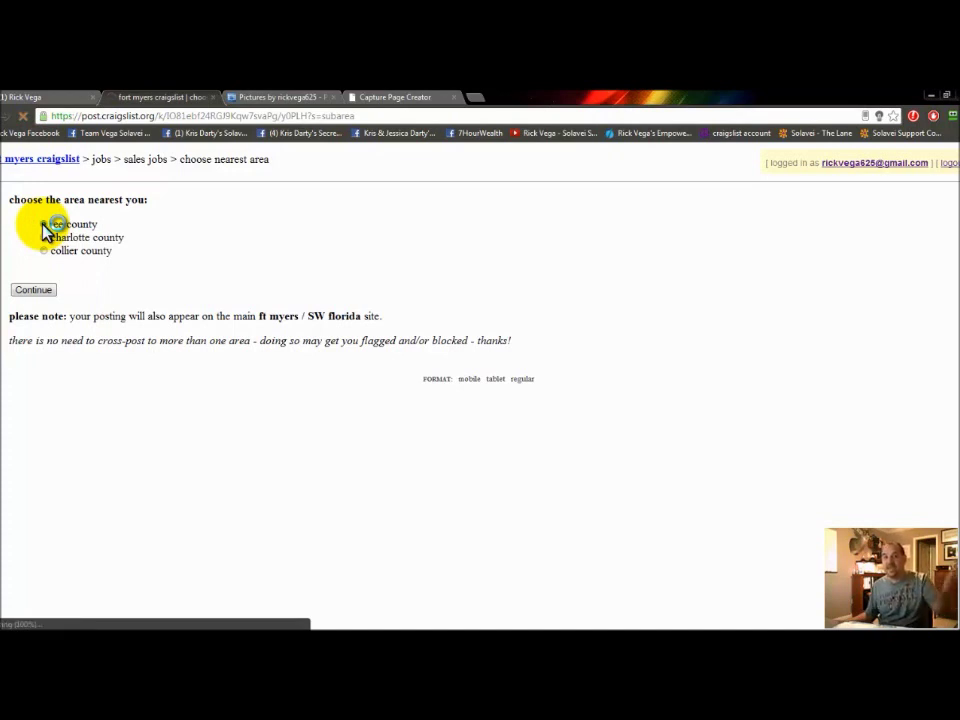
{"action": "left_click", "coordinate": [32, 289]}
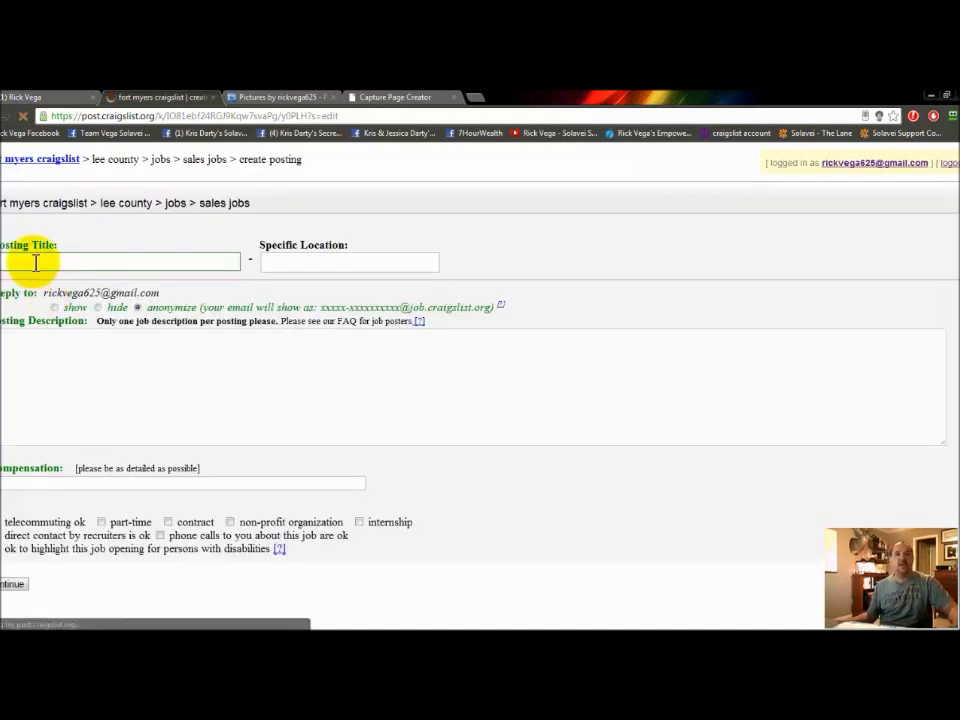
Enter title 'Make Money With Your Smartphone' and location 'Ft. Myers/SW Florida', fixing the typo.
{"action": "left_click", "coordinate": [36, 262]}
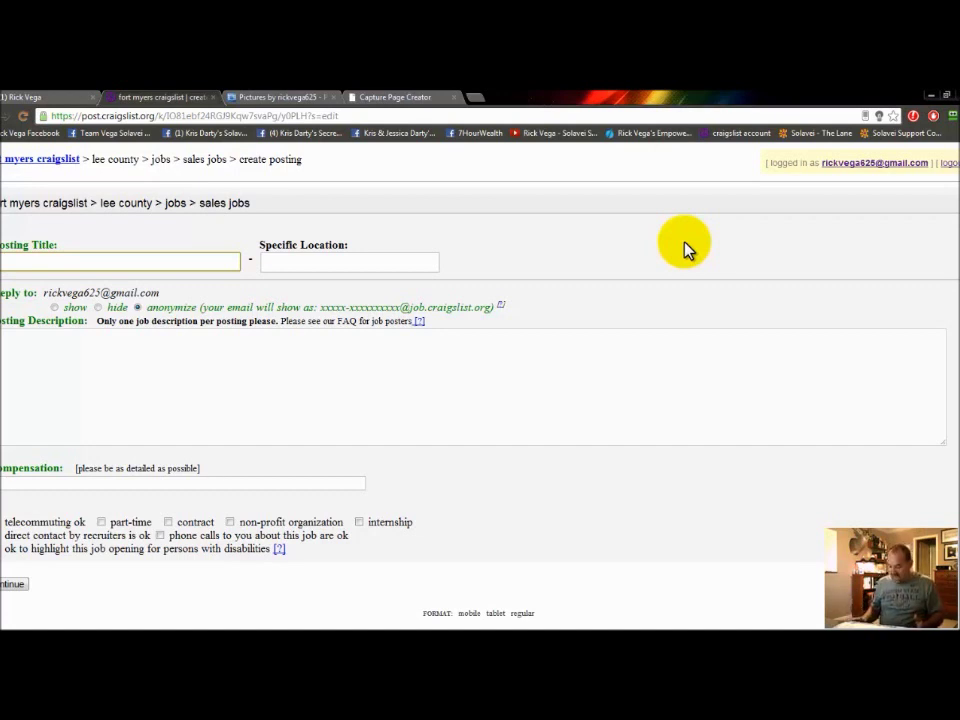
{"action": "type", "text": "Make Money With Your Smartphone"}
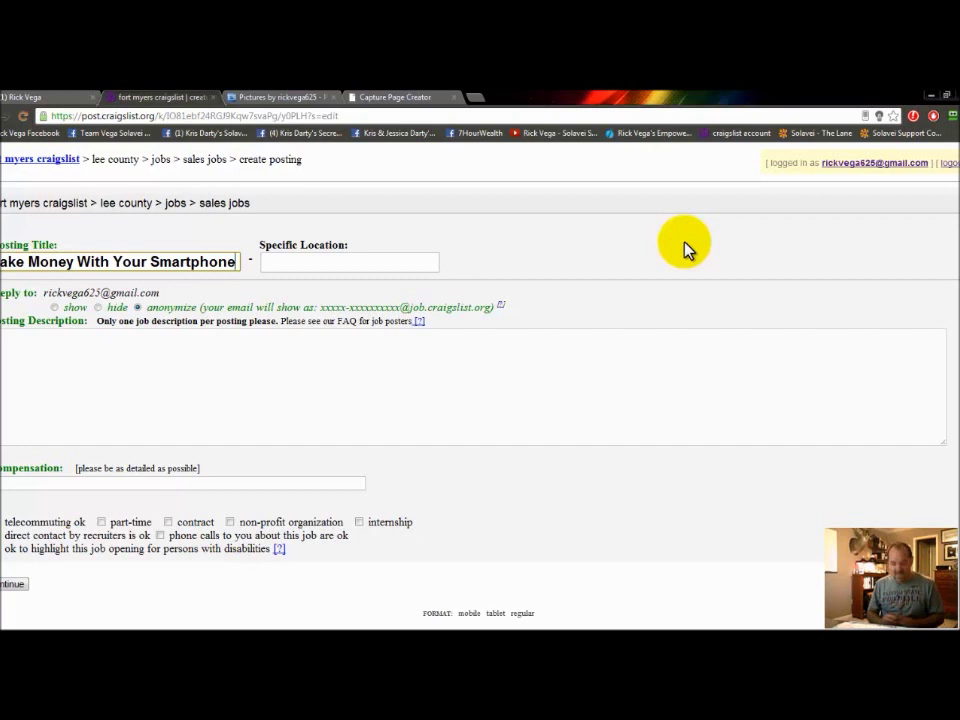
{"action": "key", "text": "Tab"}
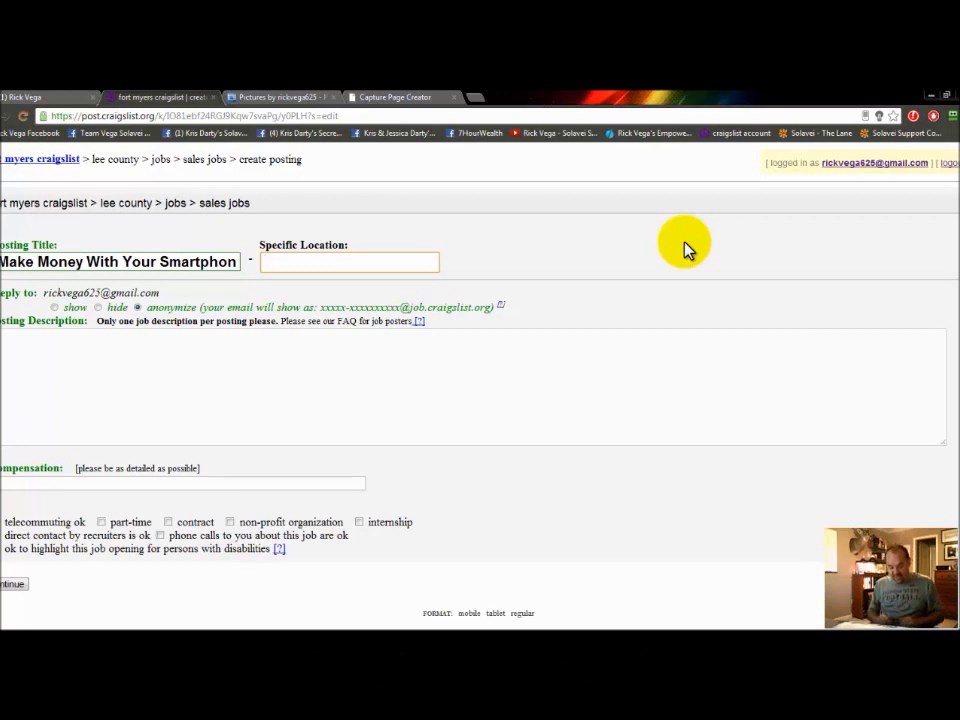
{"action": "type", "text": "Ft. M"}
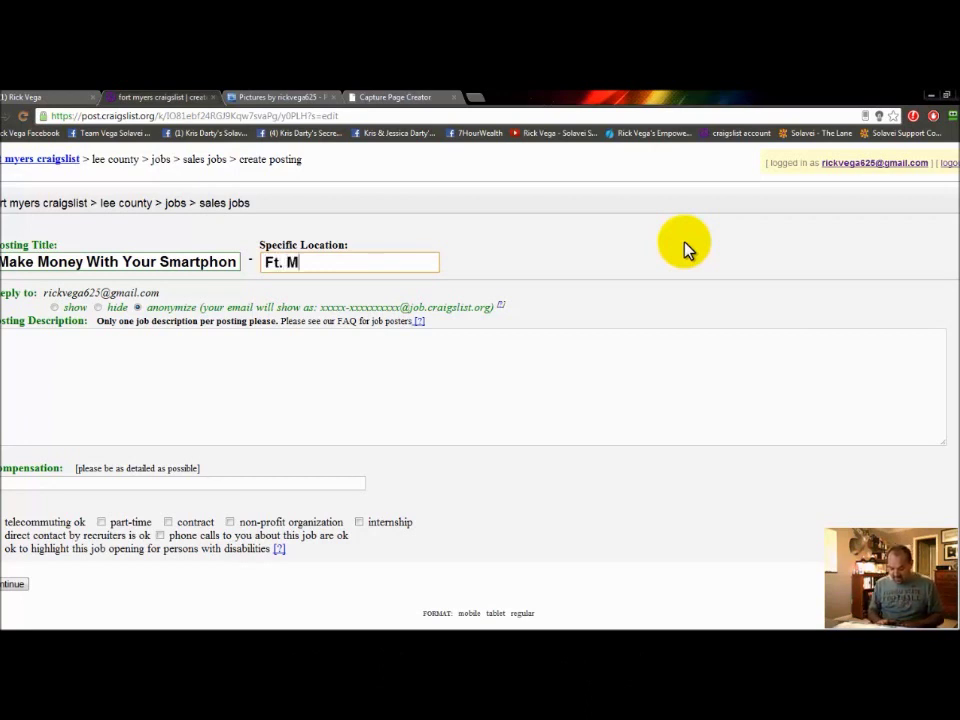
{"action": "type", "text": "yers"}
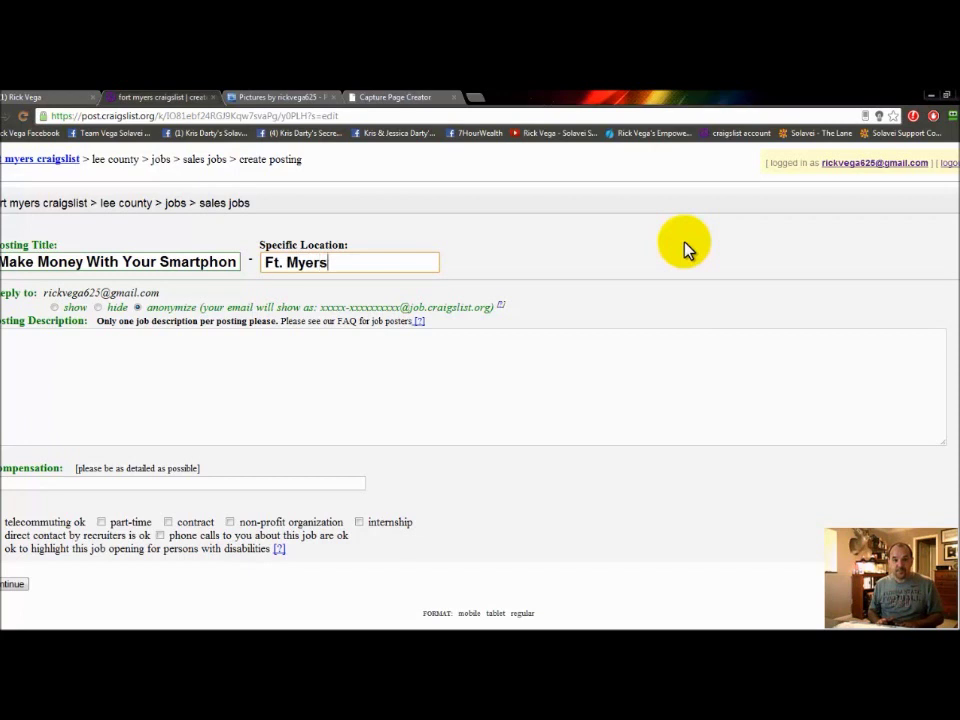
{"action": "type", "text": "/SW"}
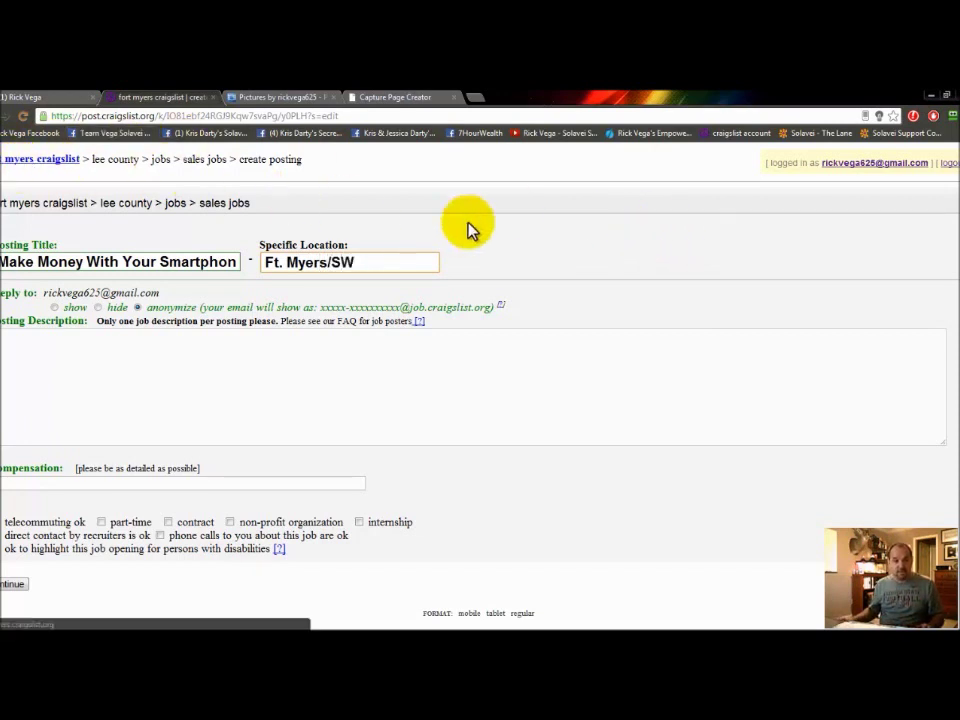
{"action": "type", "text": " Flro"}
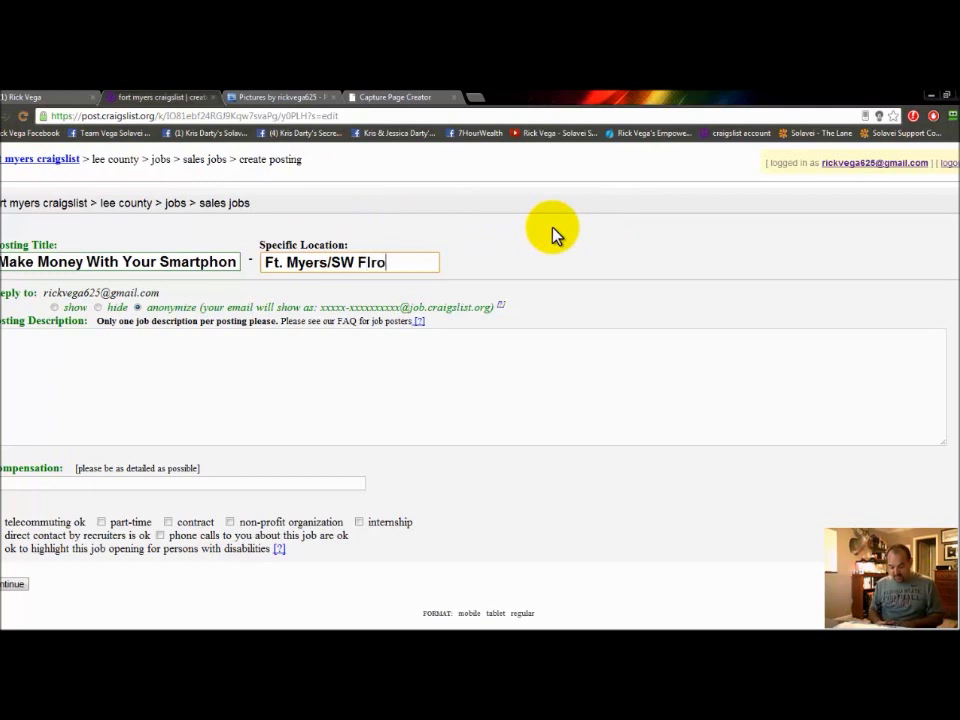
{"action": "type", "text": "irida"}
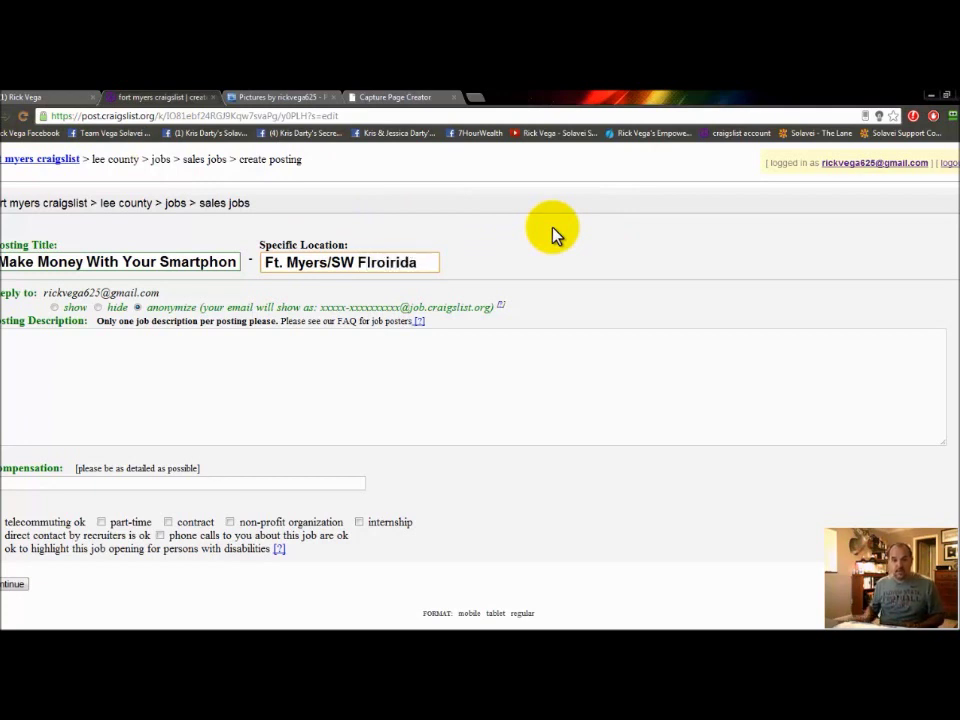
{"action": "key", "text": "Left"}
{"action": "key", "text": "Left"}
{"action": "key", "text": "Left"}
{"action": "key", "text": "Left"}
{"action": "key", "text": "BackSpace"}
{"action": "key", "text": "Right"}
{"action": "key", "text": "Right"}
{"action": "key", "text": "BackSpace"}
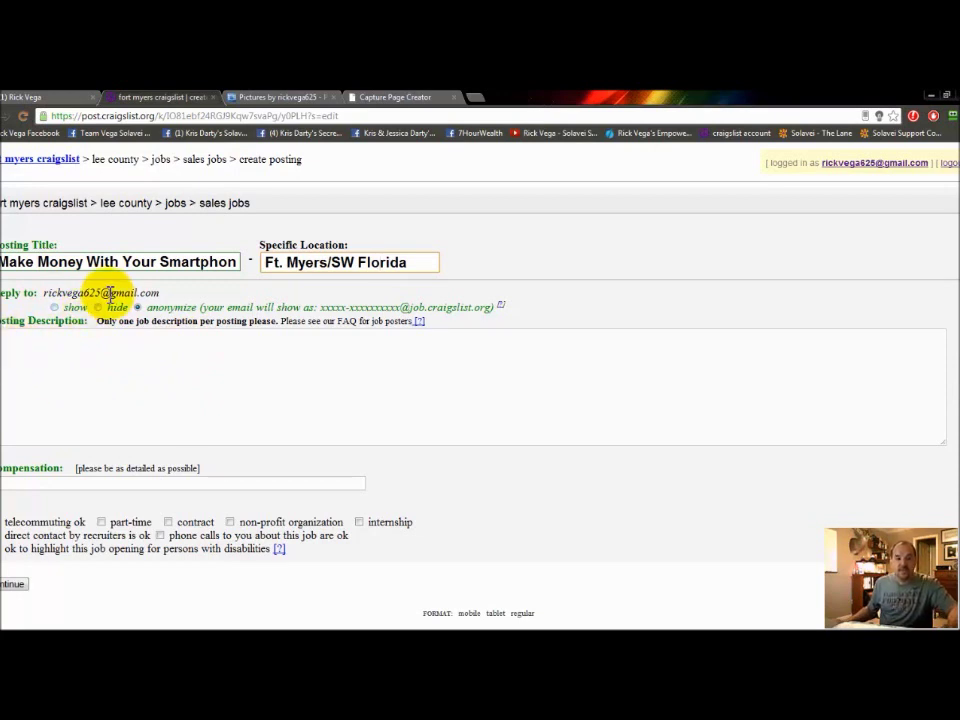
{"action": "left_click", "coordinate": [6, 343]}
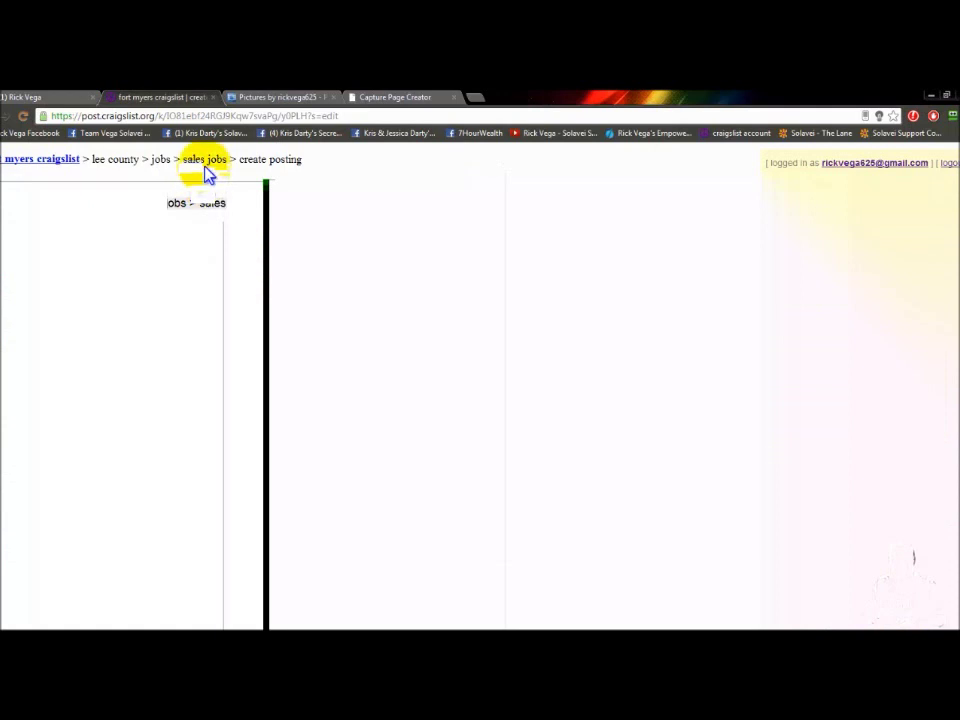
Copy the ad image's HTML link code from Photobucket and return to the Craigslist form.
{"action": "left_click", "coordinate": [256, 100]}
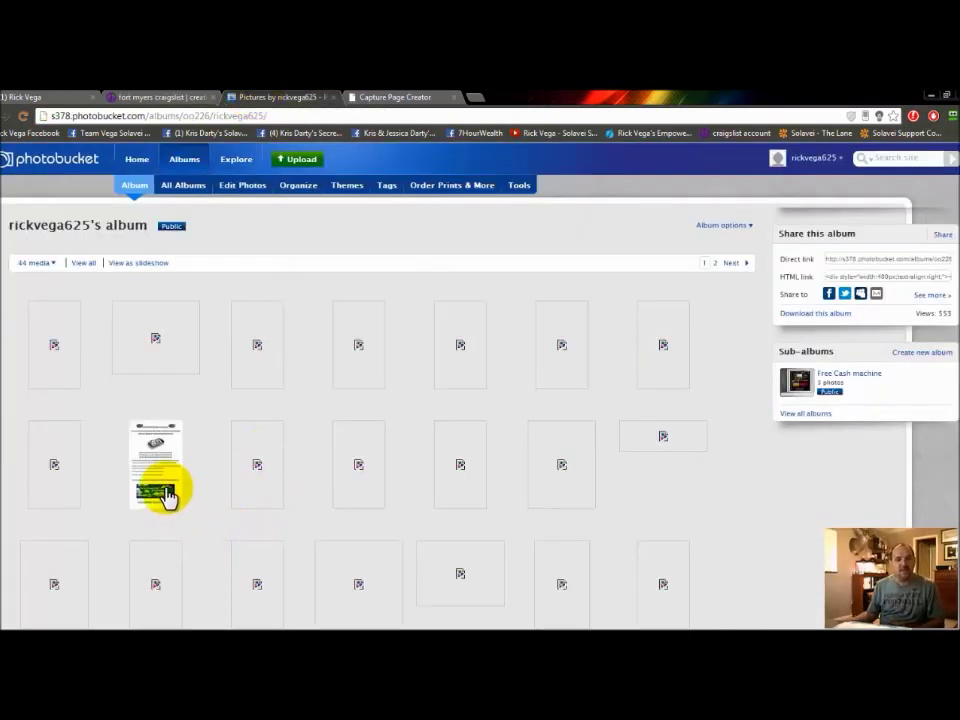
{"action": "mouse_move", "coordinate": [157, 485]}
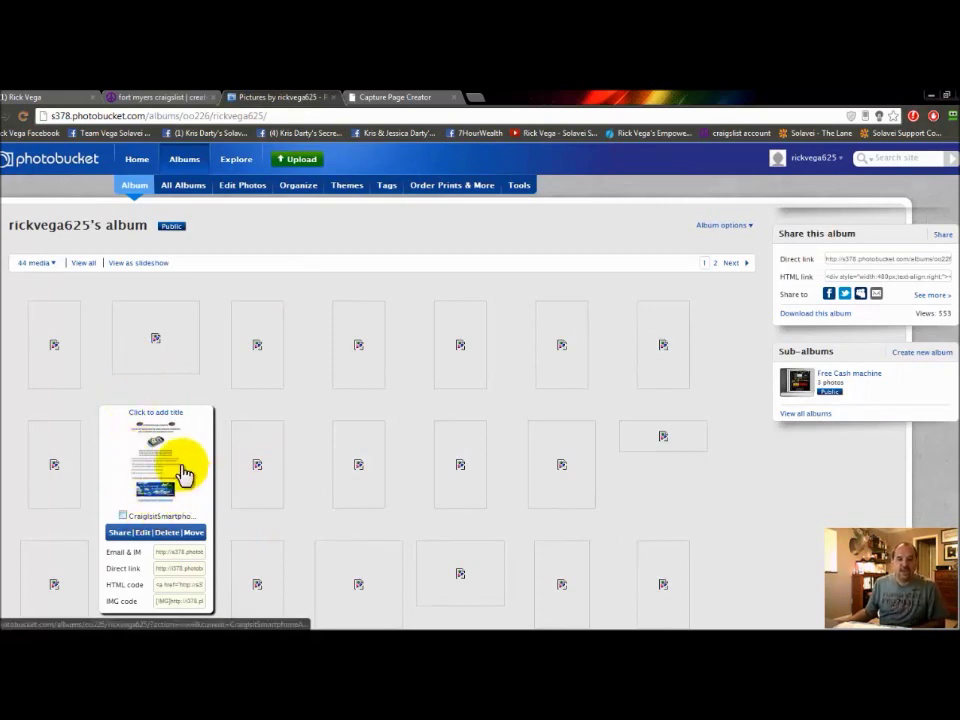
{"action": "mouse_move", "coordinate": [66, 352]}
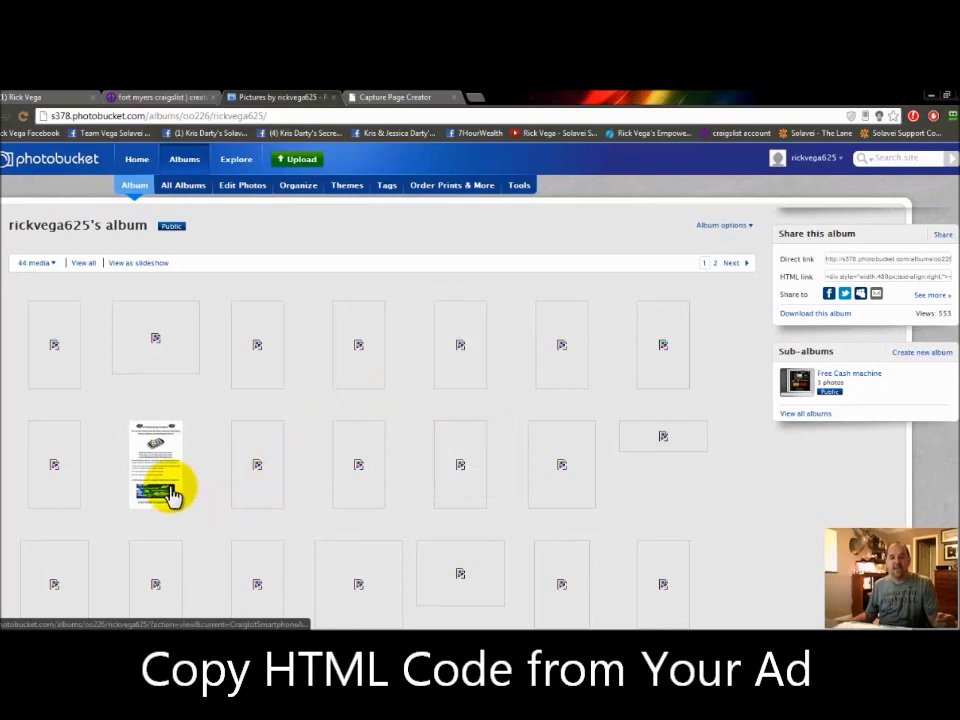
{"action": "mouse_move", "coordinate": [158, 455]}
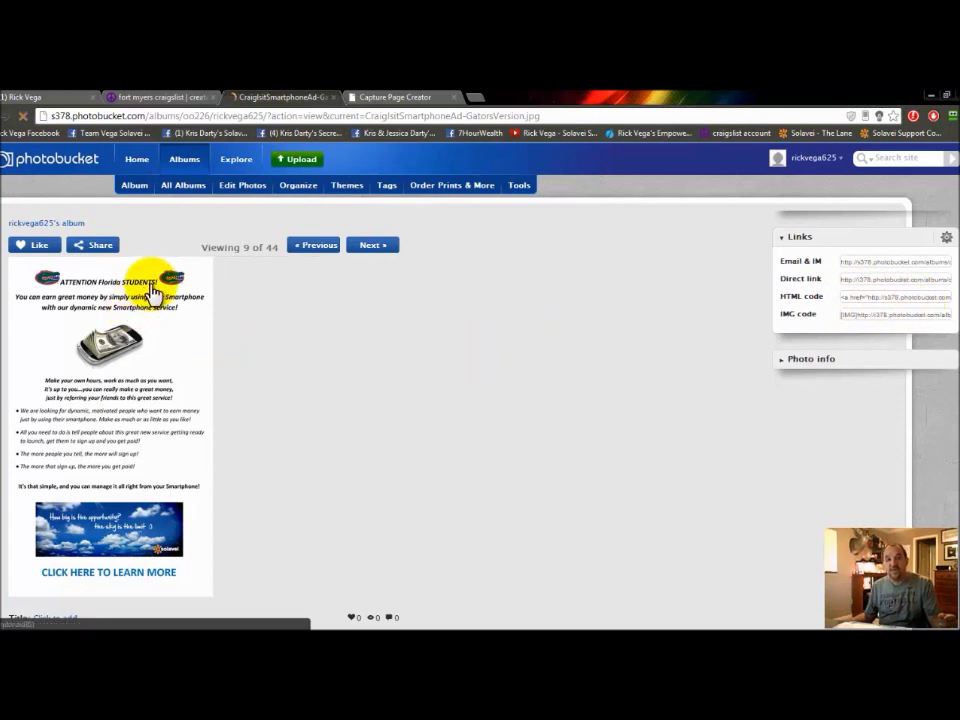
{"action": "mouse_move", "coordinate": [155, 292]}
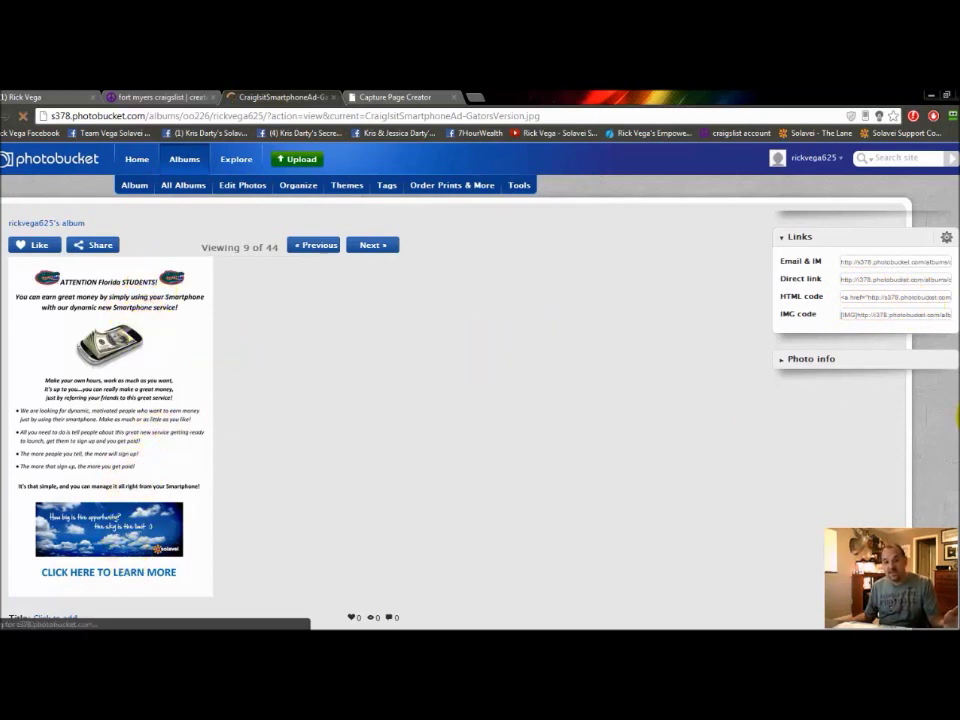
{"action": "mouse_move", "coordinate": [203, 390]}
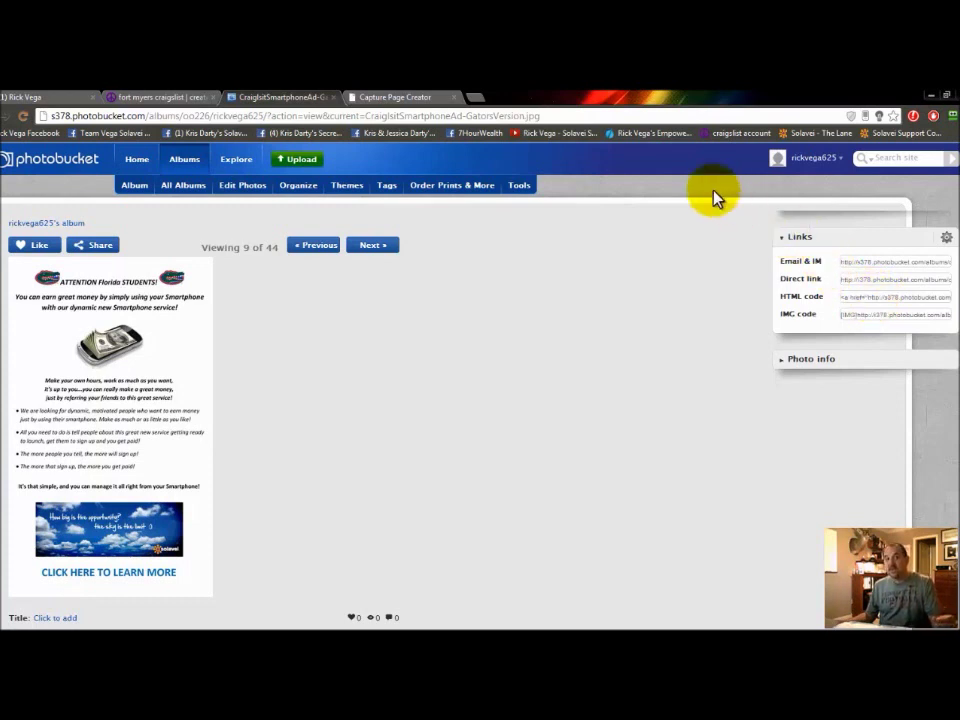
{"action": "left_click", "coordinate": [160, 97]}
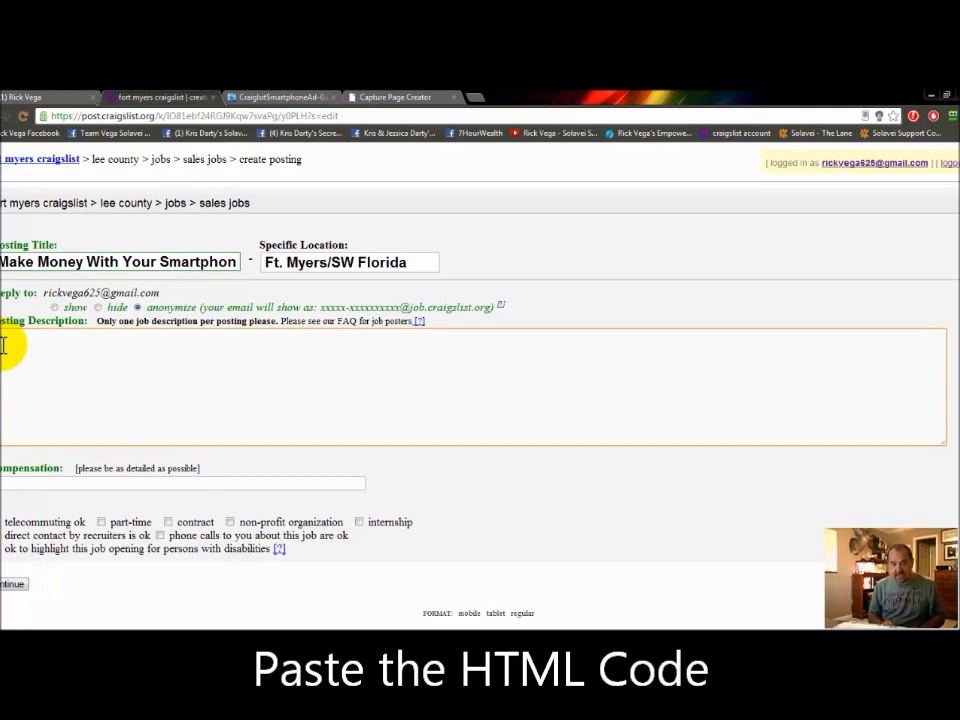
Paste the Photobucket HTML code into the description, dismiss the colour-scheme popup, and select the href URL.
{"action": "type", "text": "<a href=\"http://s378.photobucket.com/albums/oo226/rickvega625/?action=view&amp;current=CraigslistSmartphoneAd-GatorsVersion.jpg\" target=\"_blank\"><img src=\"http://i378.photobucket.com/albums/oo226/rickvega625/CraigslistSmartphoneAd-GatorsVersion.jpg\" border=\"0\" alt=\"Photobucket\"></a>"}
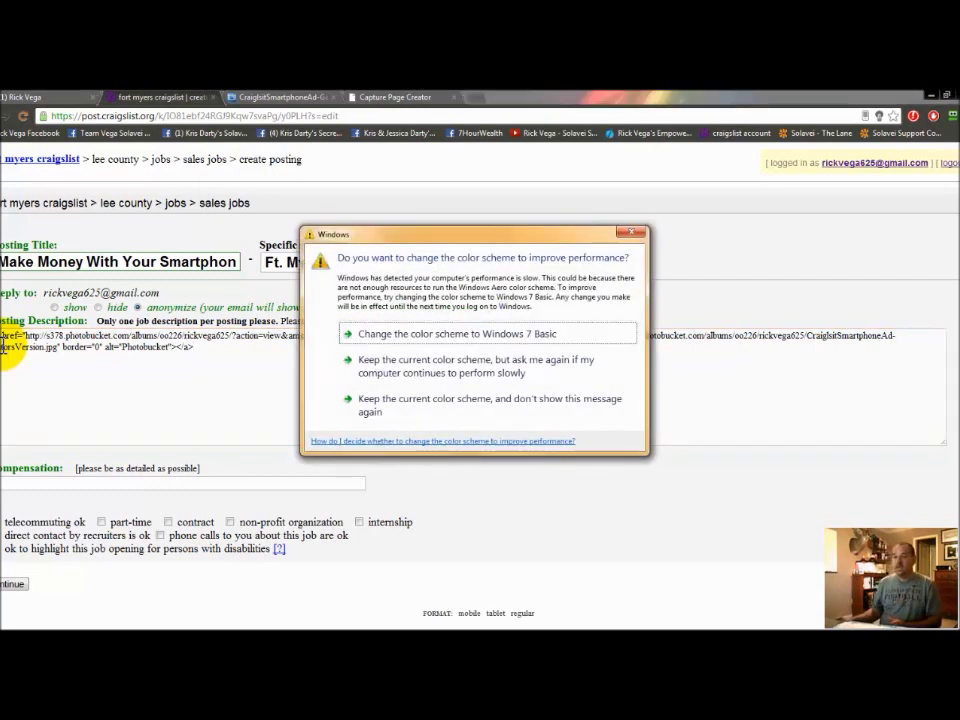
{"action": "left_click", "coordinate": [632, 233]}
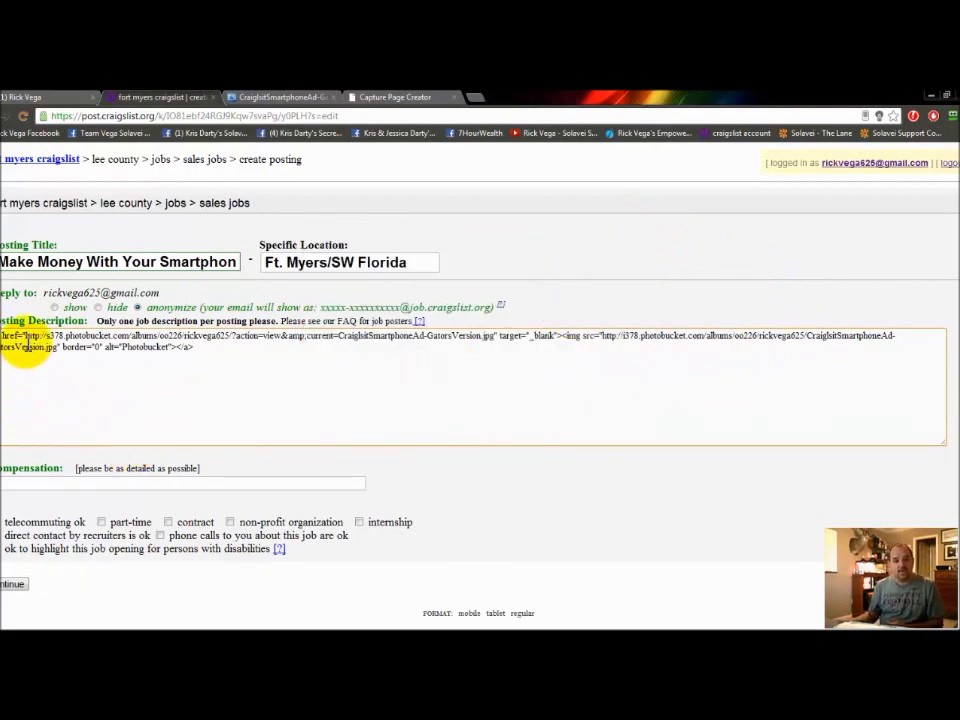
{"action": "left_click_drag", "start_coordinate": [26, 336], "coordinate": [332, 339]}
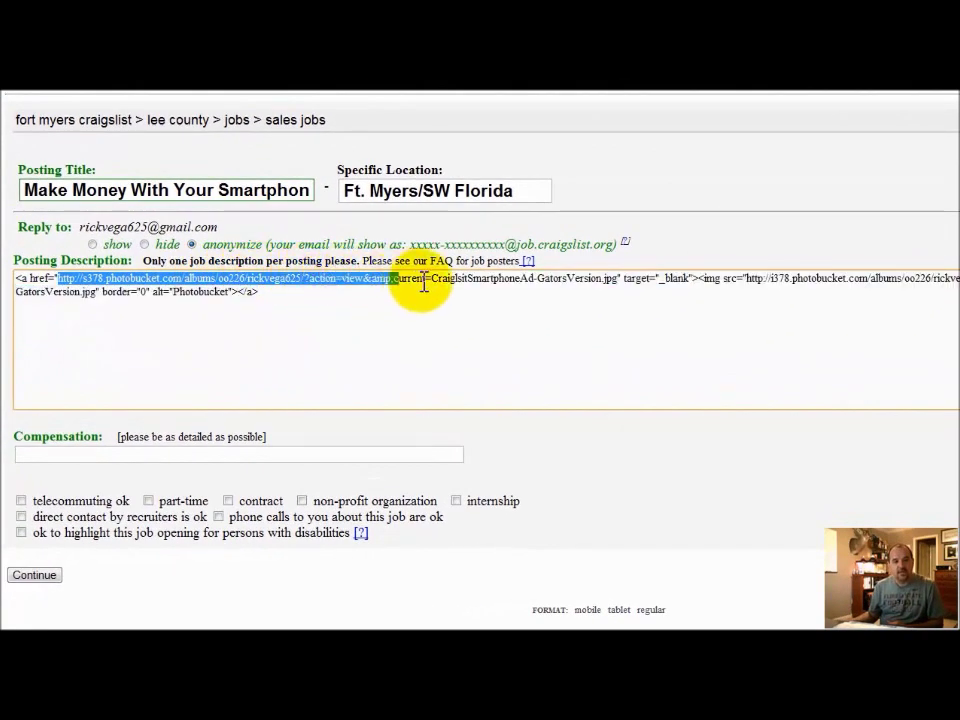
{"action": "left_click_drag", "start_coordinate": [424, 281], "coordinate": [617, 281]}
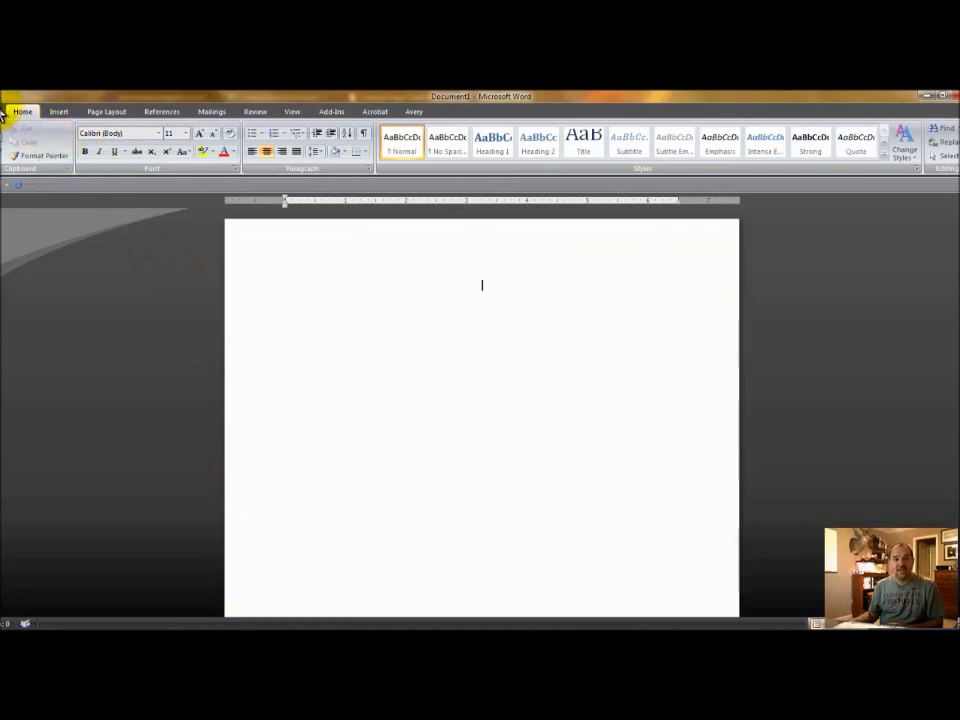
Open the recent 'Solavei Craigslist Ad - College - 7HourWealth System' document and select its landing-page link.
{"action": "left_click", "coordinate": [12, 106]}
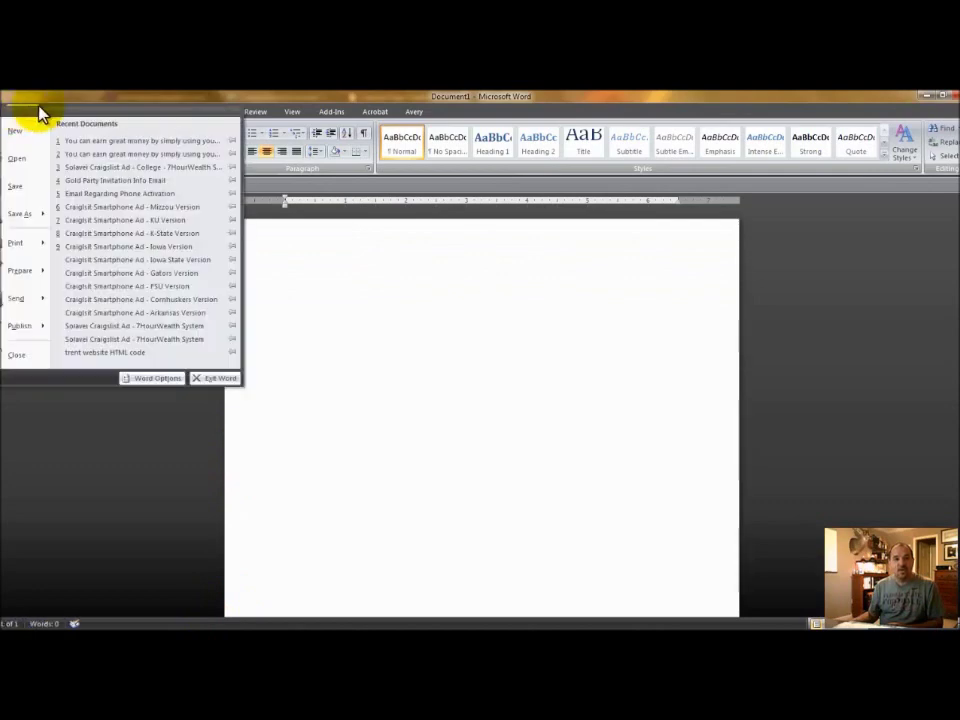
{"action": "left_click", "coordinate": [114, 167]}
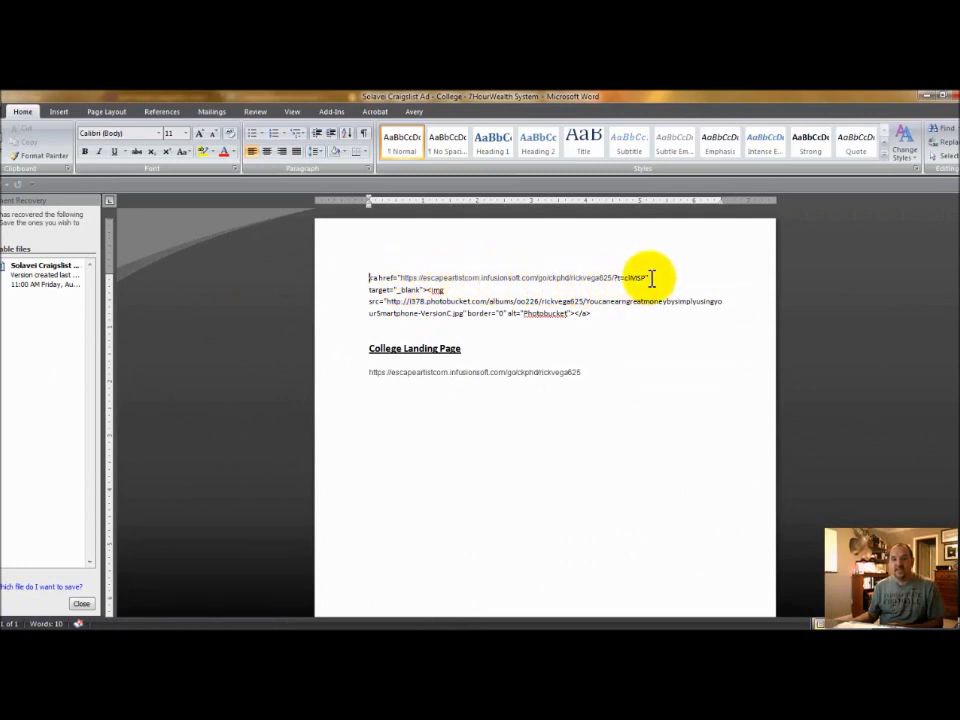
{"action": "left_click_drag", "start_coordinate": [646, 278], "coordinate": [401, 278]}
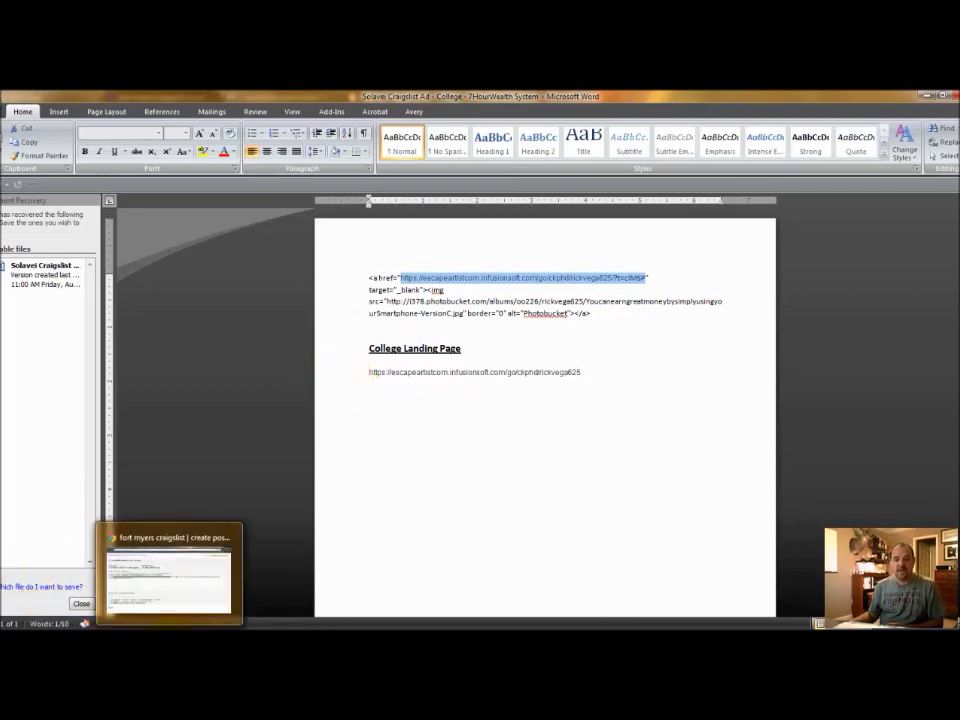
Back in Chrome, open a new tab and show the remaining bookmarks.
{"action": "left_click", "coordinate": [167, 634]}
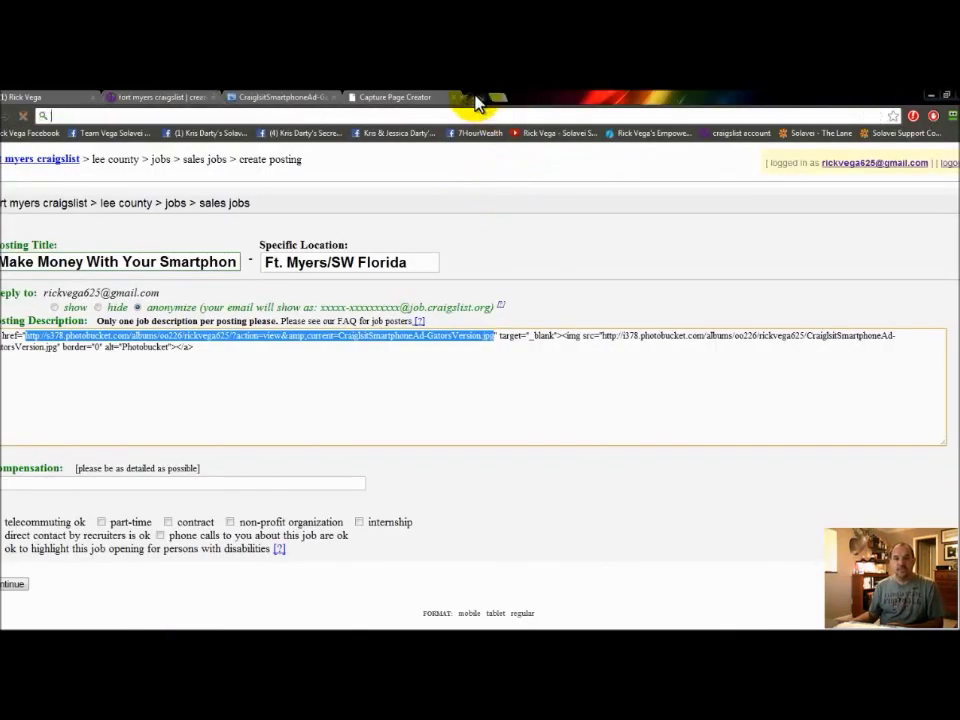
{"action": "left_click", "coordinate": [472, 98]}
{"action": "left_click", "coordinate": [948, 133]}
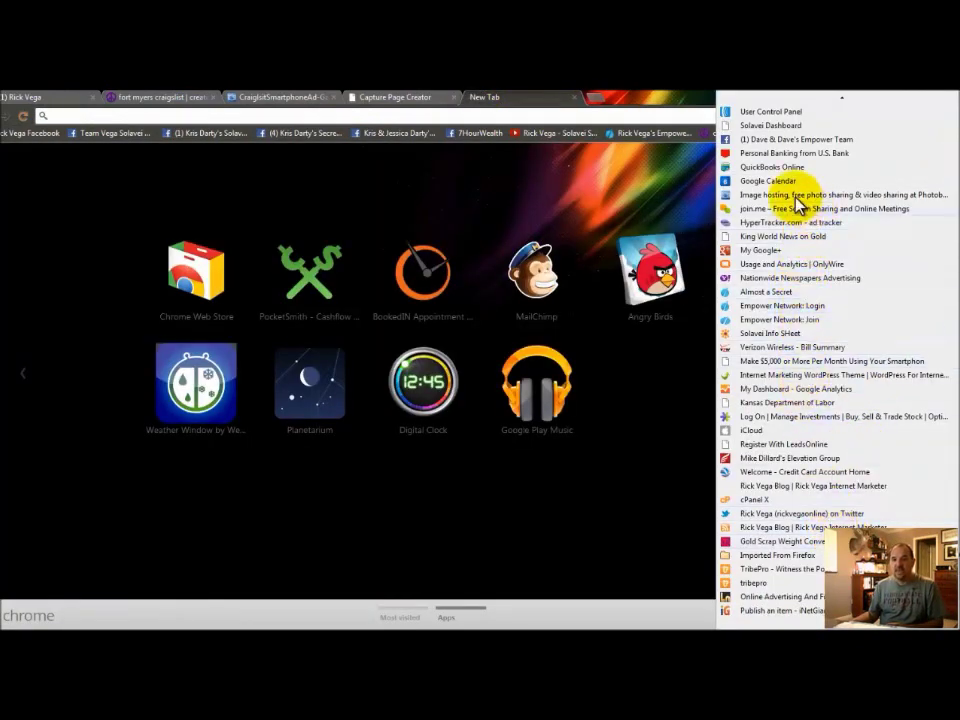
Load makemoneywithyoursmartphone.com to check the 7 Hour Wealth landing page, then close that tab.
{"action": "left_click", "coordinate": [225, 114]}
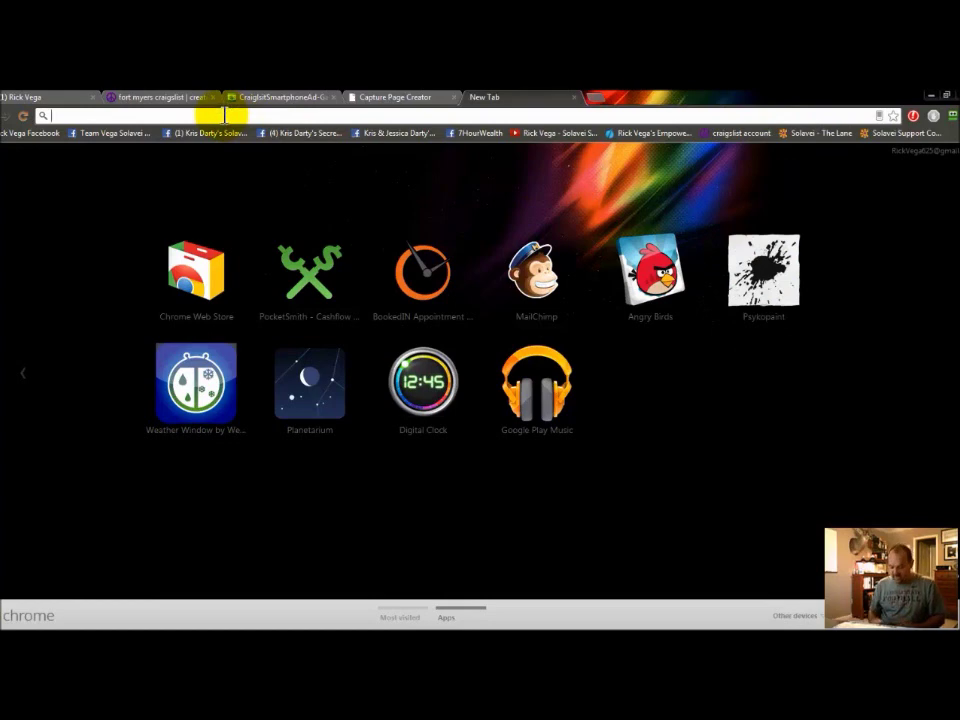
{"action": "type", "text": "makemoneywi"}
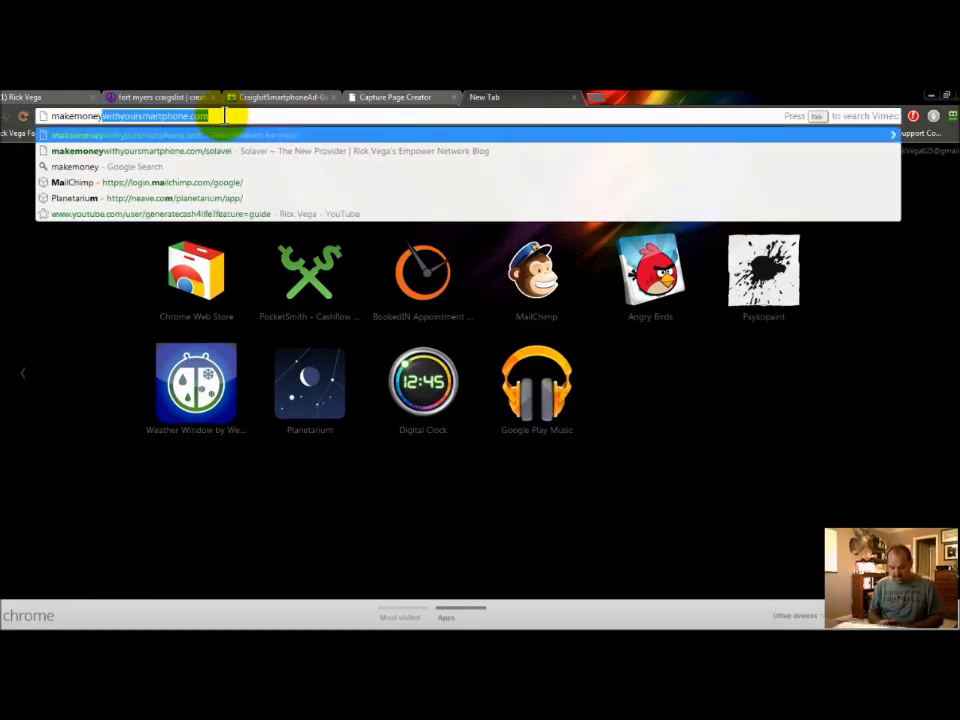
{"action": "type", "text": "thyoursm"}
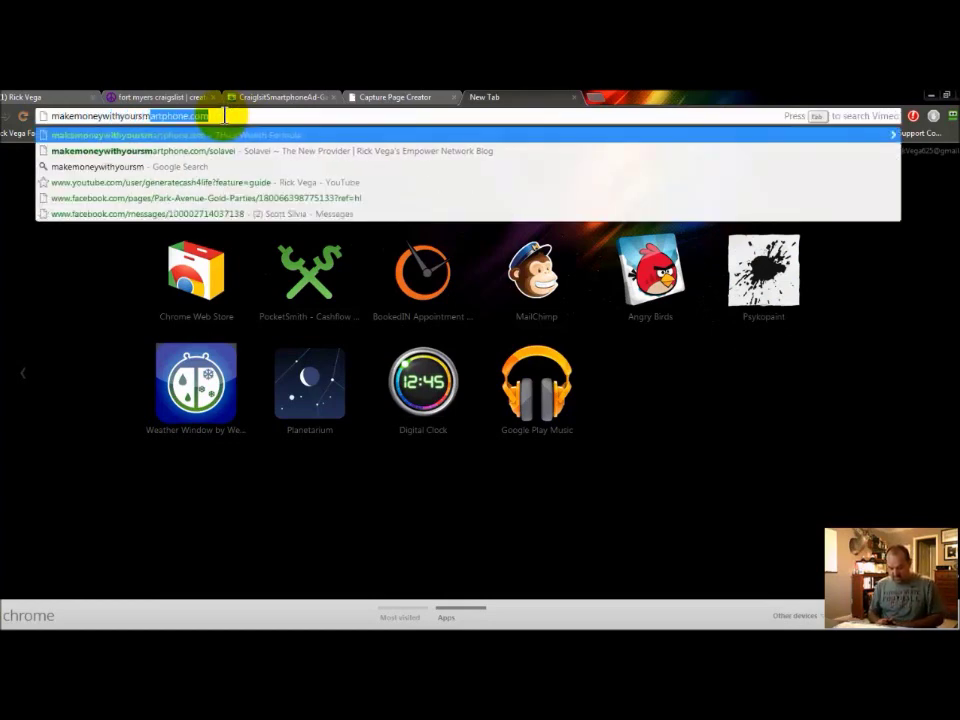
{"action": "type", "text": "artphone.com"}
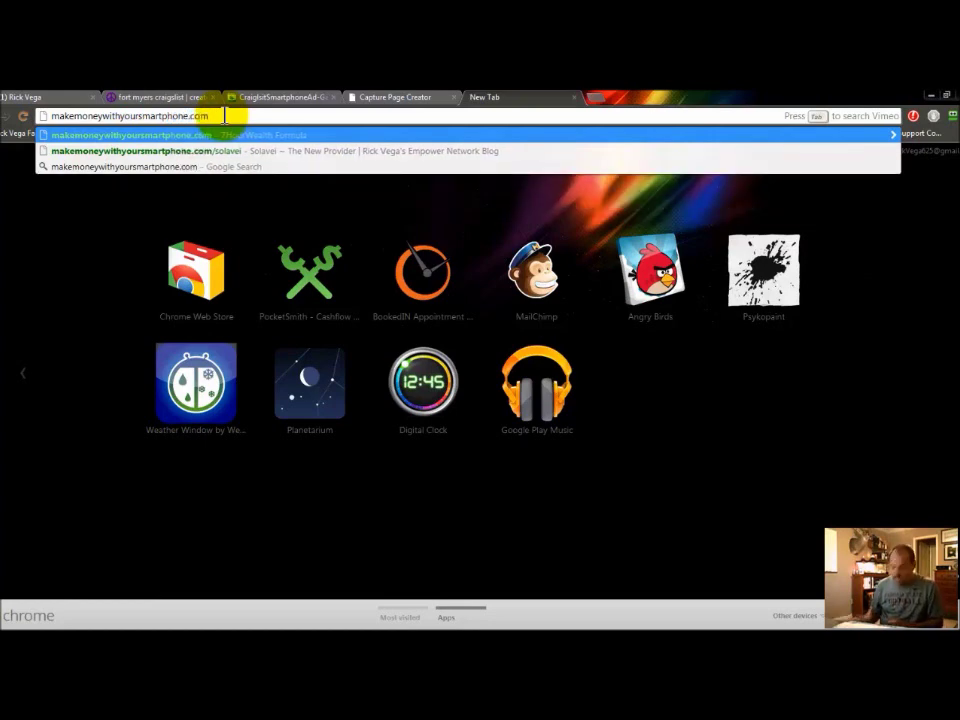
{"action": "key", "text": "Return"}
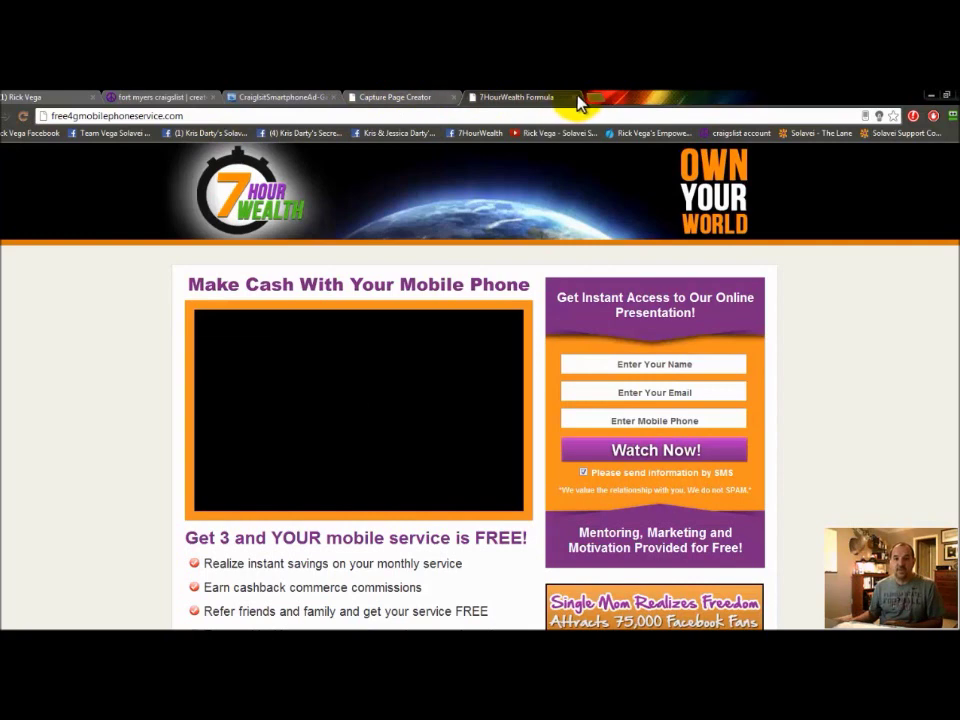
{"action": "left_click", "coordinate": [574, 97]}
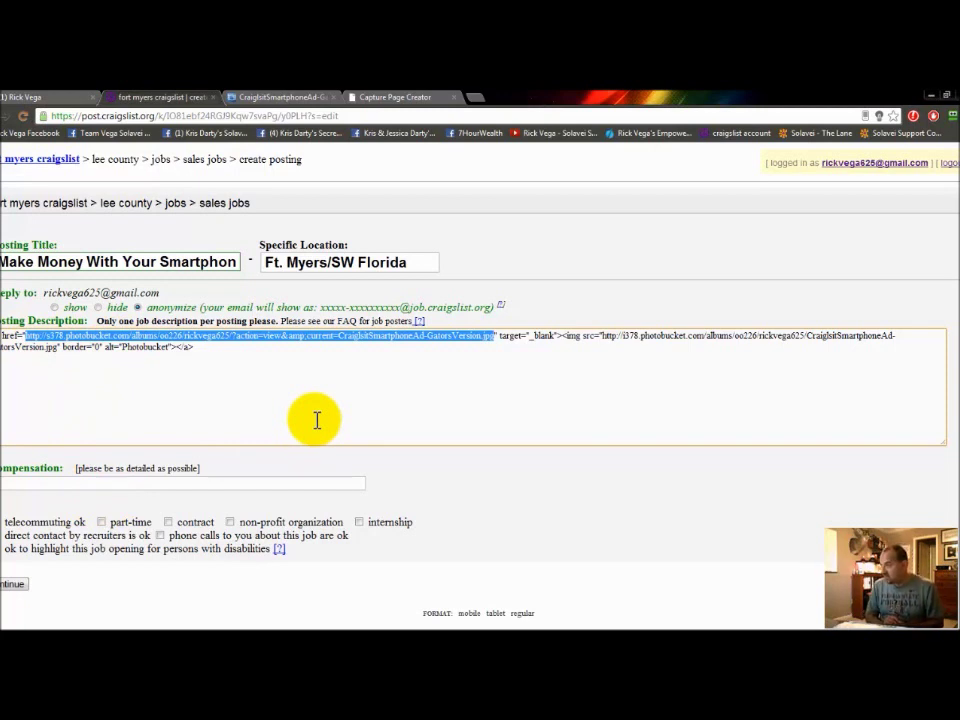
{"action": "type", "text": "htt"}
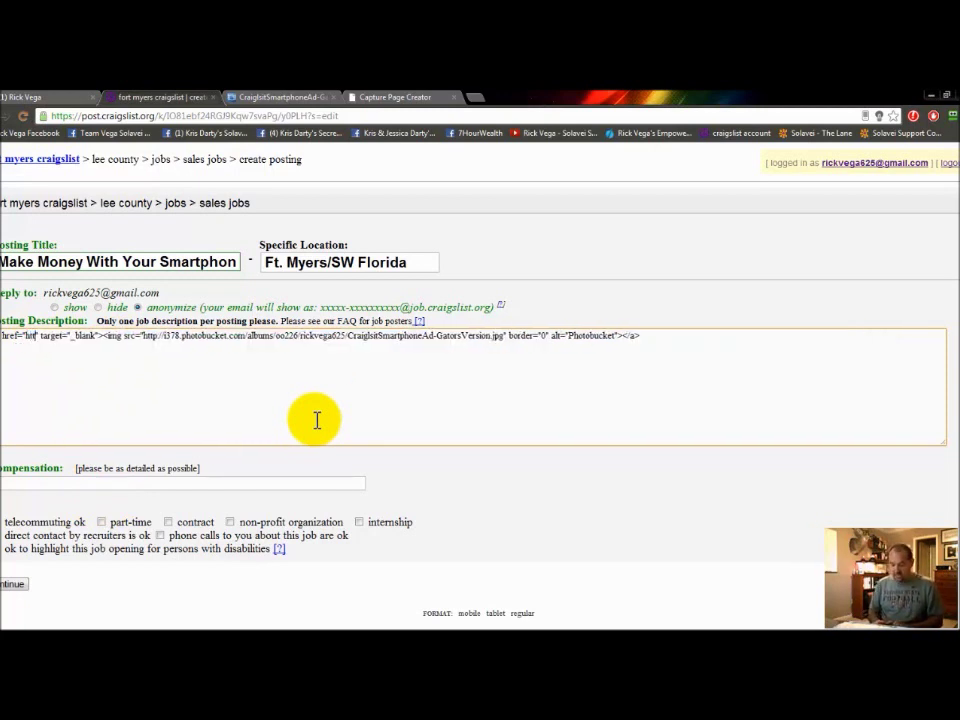
{"action": "type", "text": "p"}
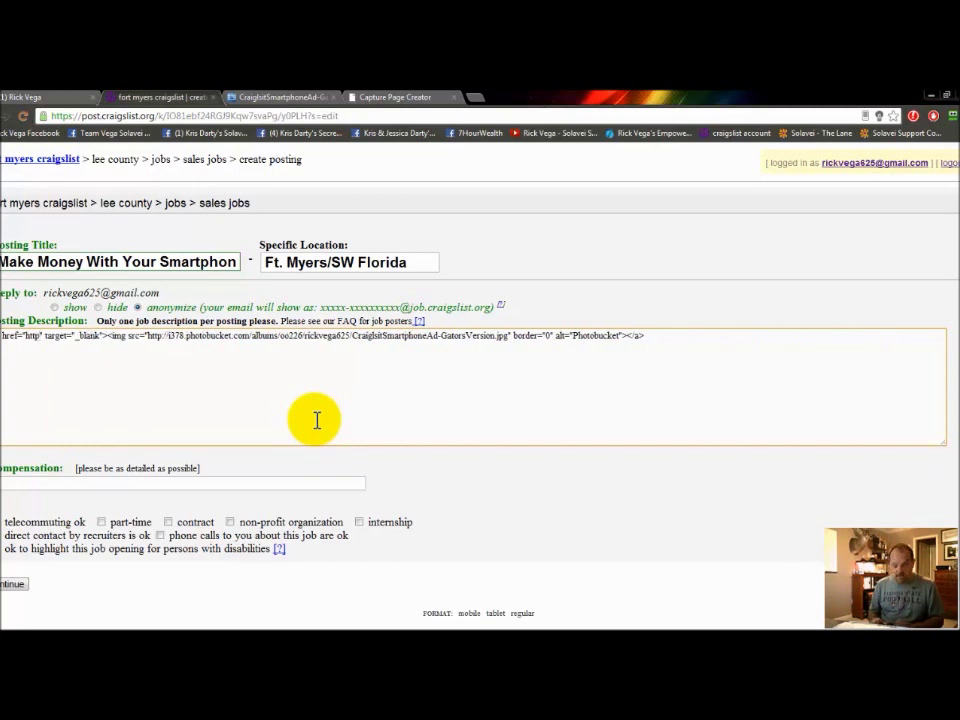
{"action": "type", "text": "://"}
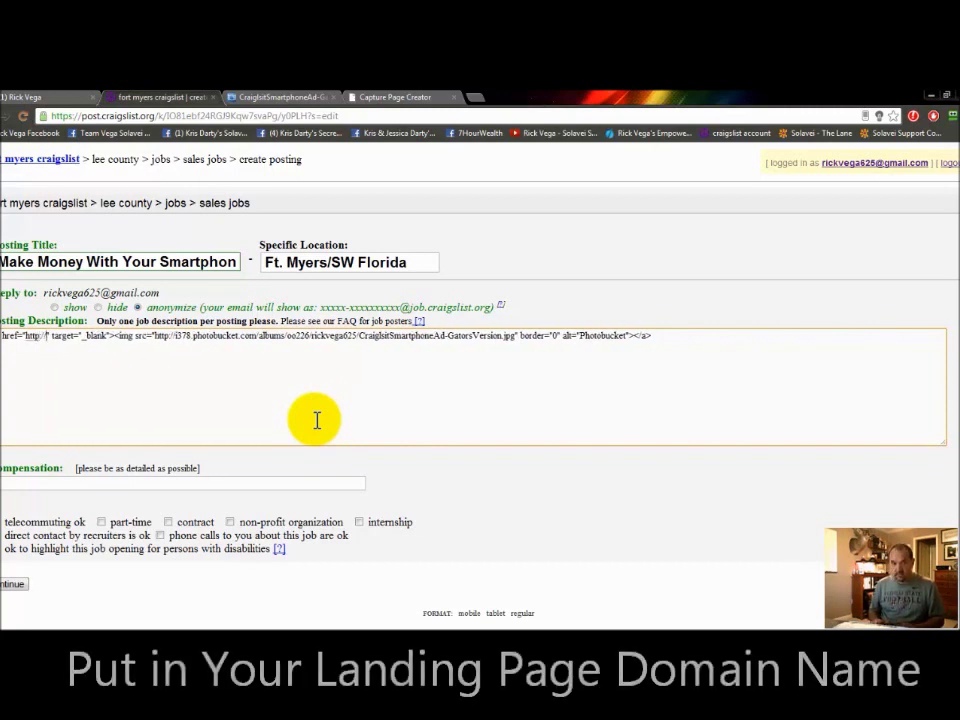
{"action": "type", "text": "www."}
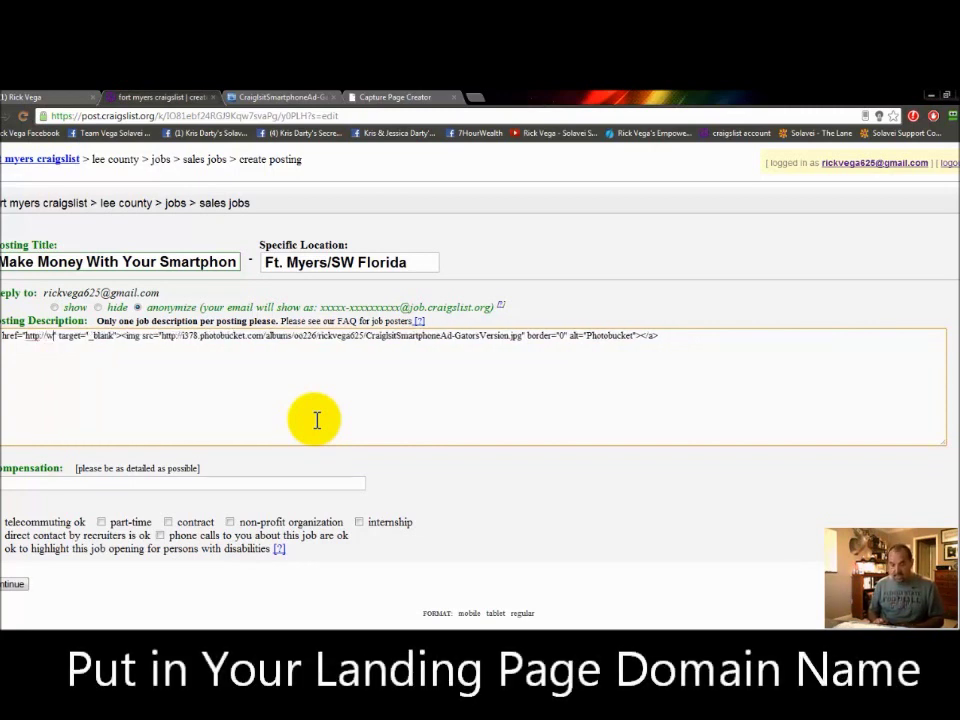
{"action": "type", "text": "ma"}
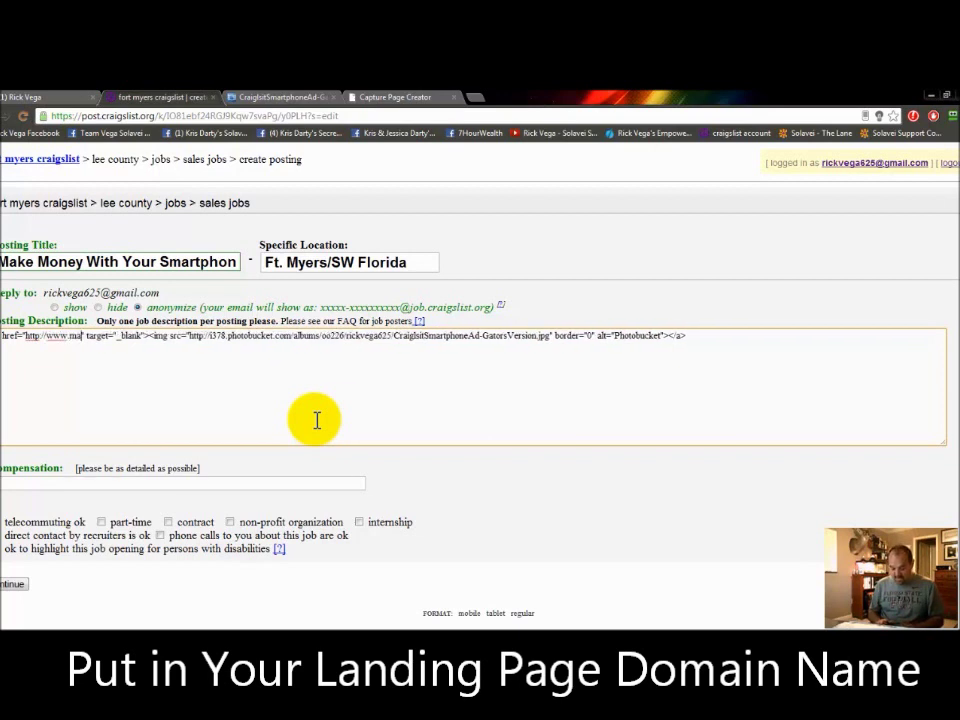
{"action": "type", "text": "kemoney"}
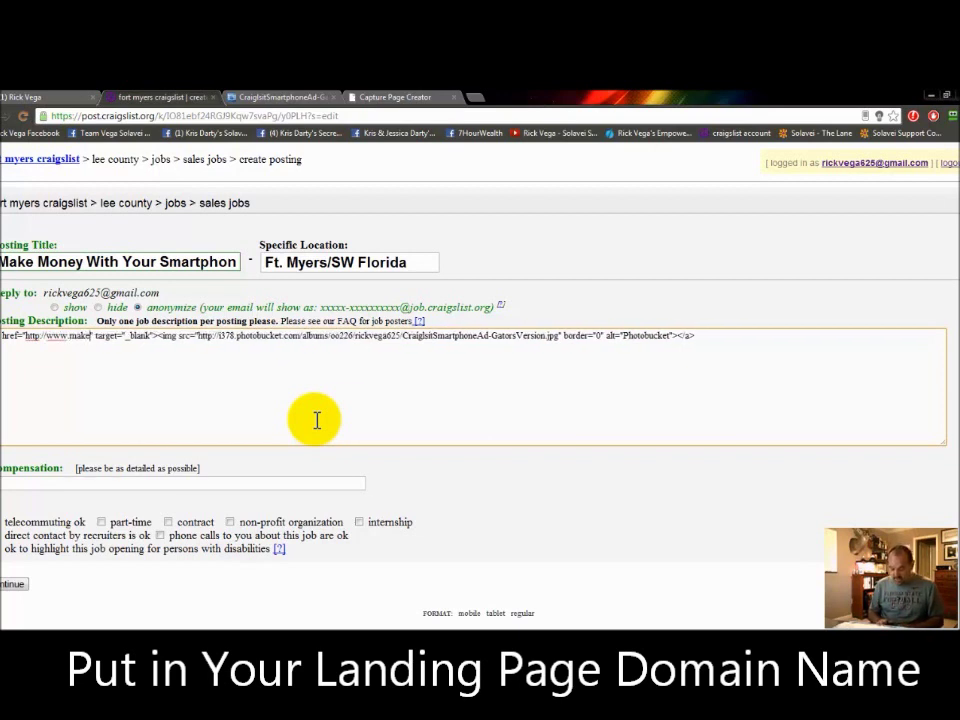
{"action": "type", "text": "withyou"}
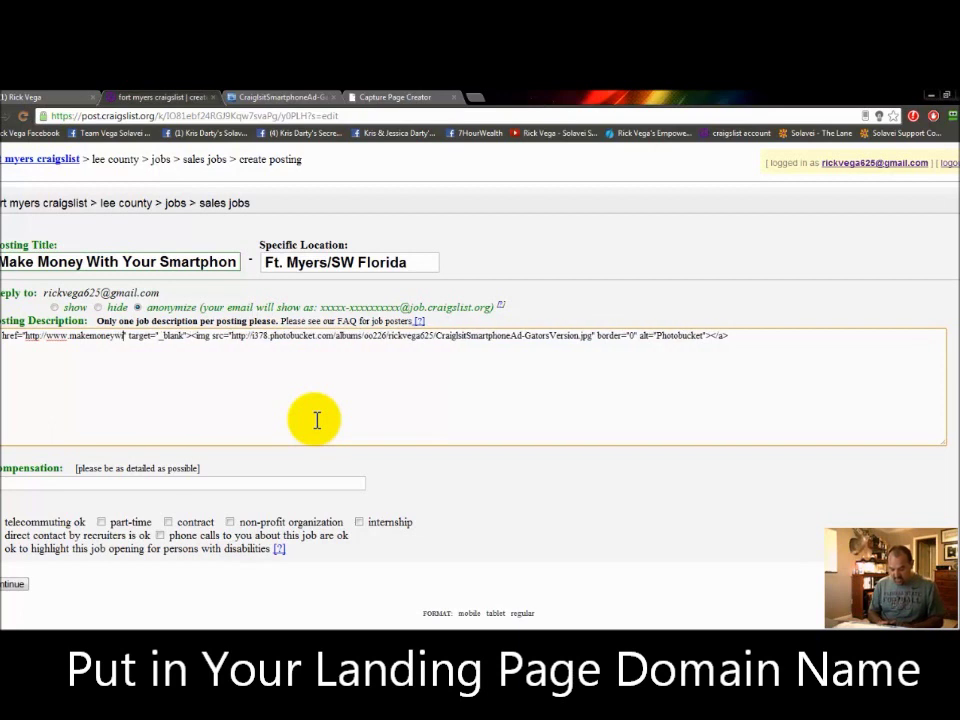
{"action": "type", "text": "rsmartp"}
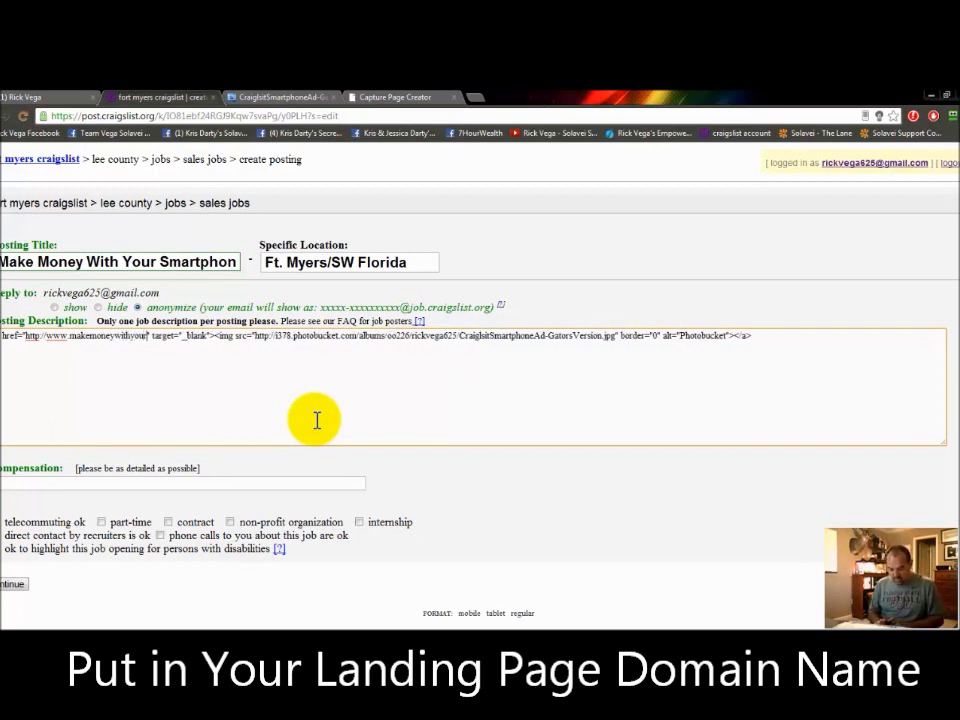
{"action": "type", "text": "hone.com"}
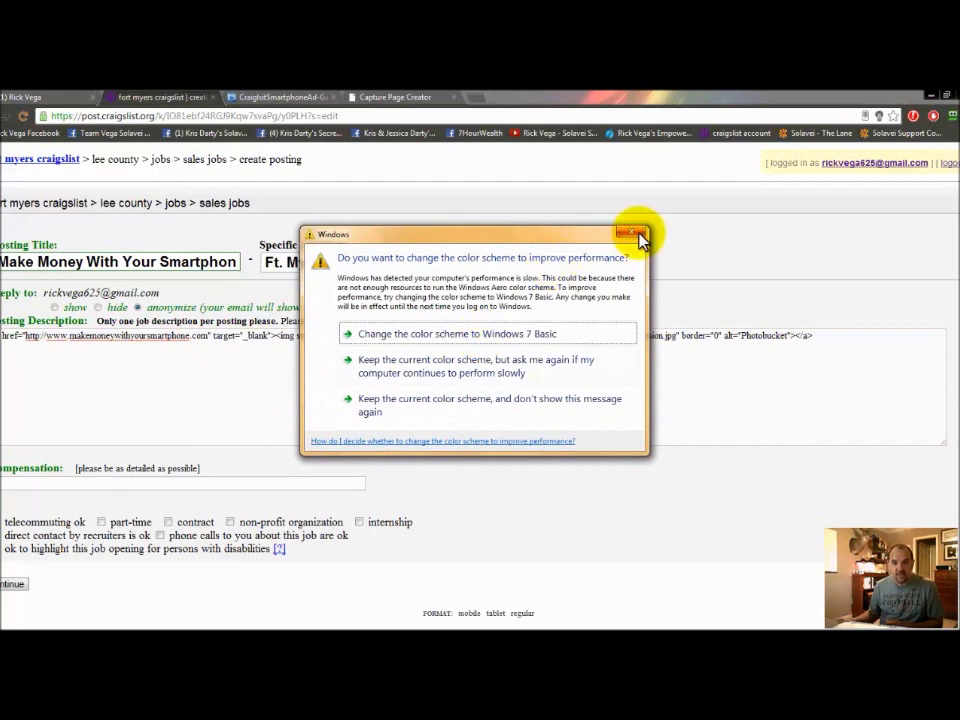
{"action": "left_click", "coordinate": [636, 238]}
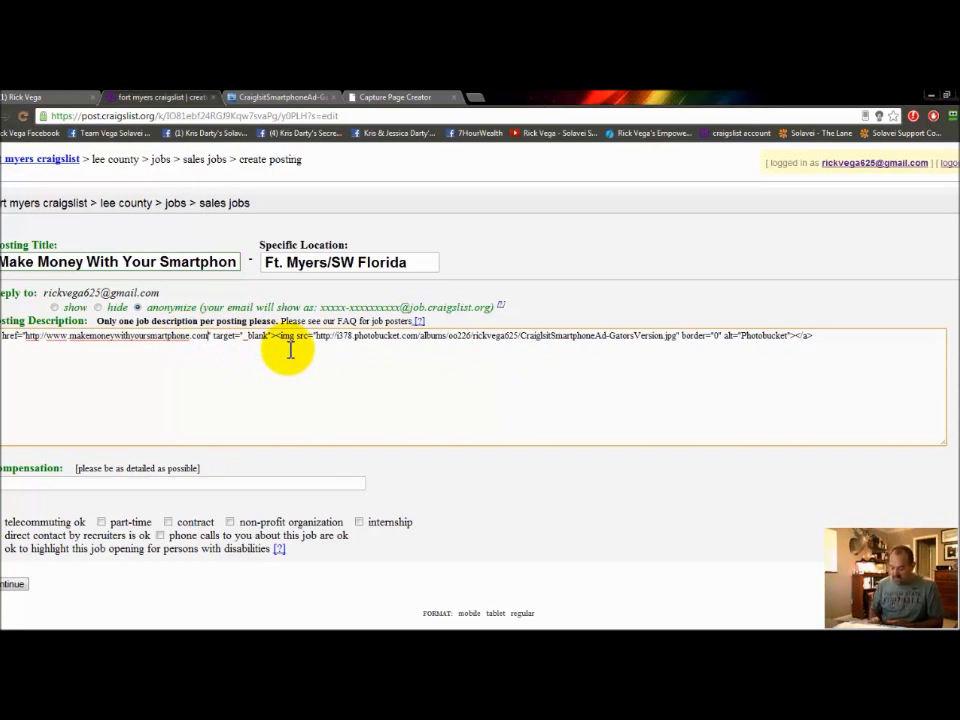
Append the tracking code /?t=clFTMYERS to the description link's address.
{"action": "type", "text": "/"}
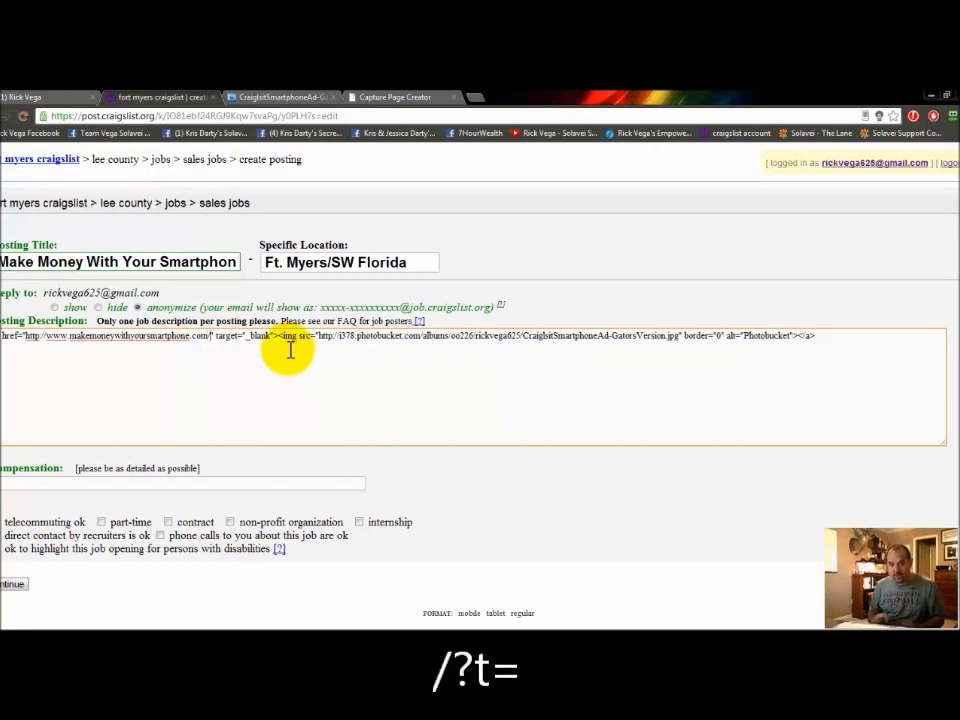
{"action": "type", "text": "?"}
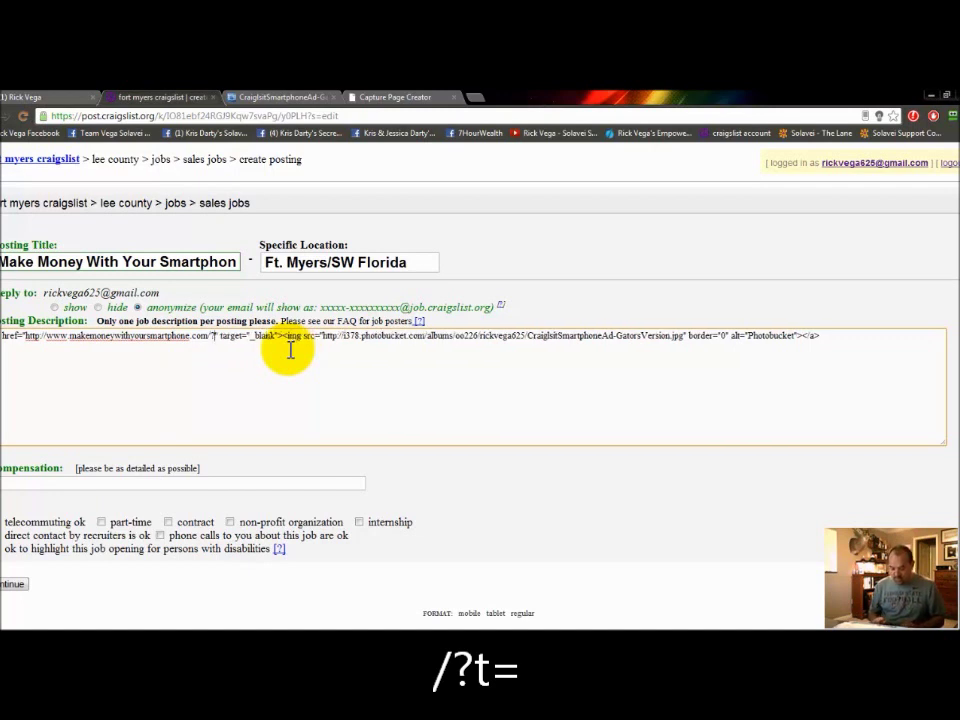
{"action": "type", "text": "t="}
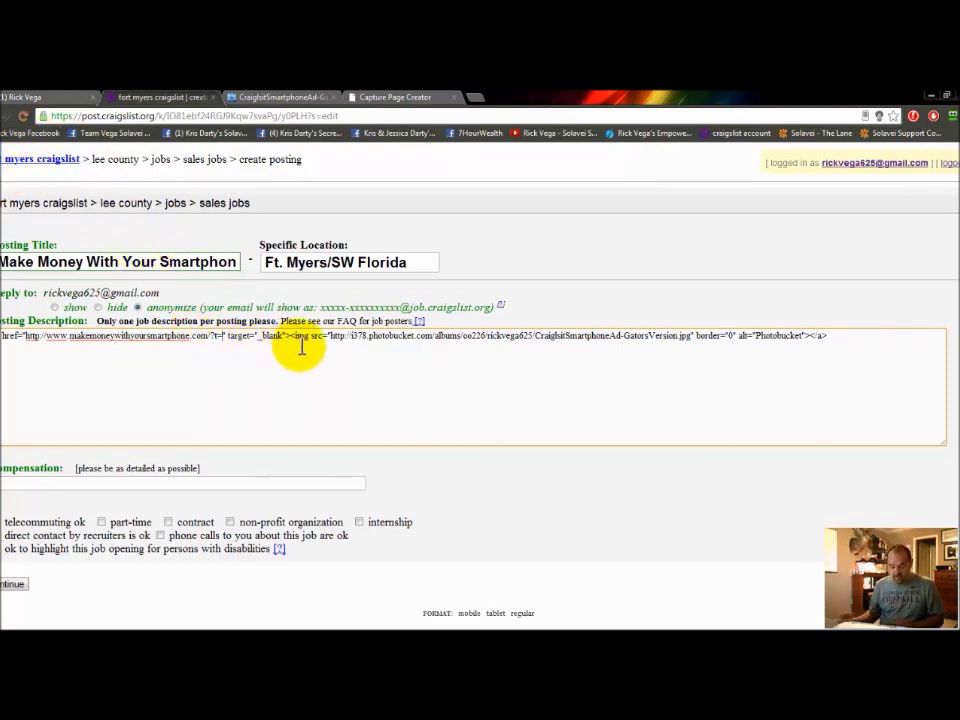
{"action": "type", "text": "cl"}
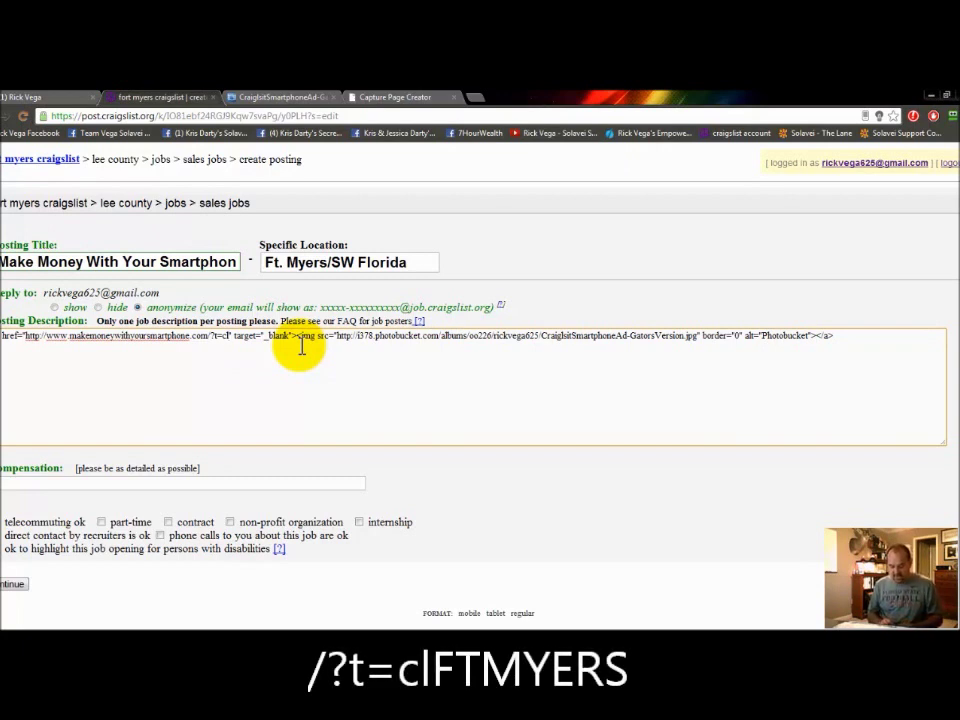
{"action": "type", "text": "FTMYERS"}
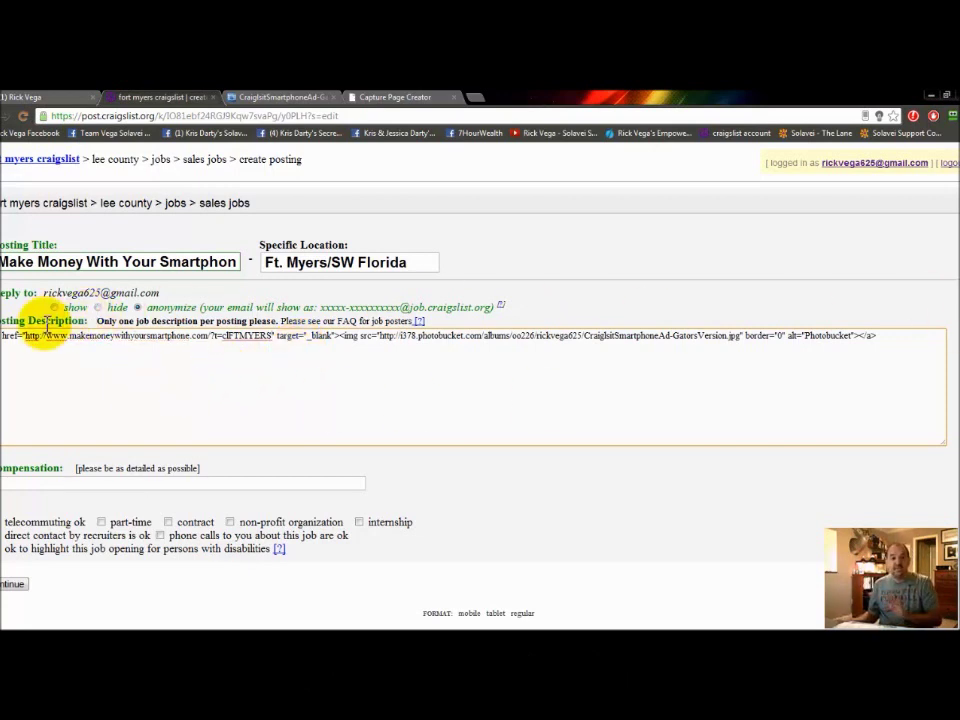
{"action": "left_click_drag", "start_coordinate": [26, 337], "coordinate": [270, 337]}
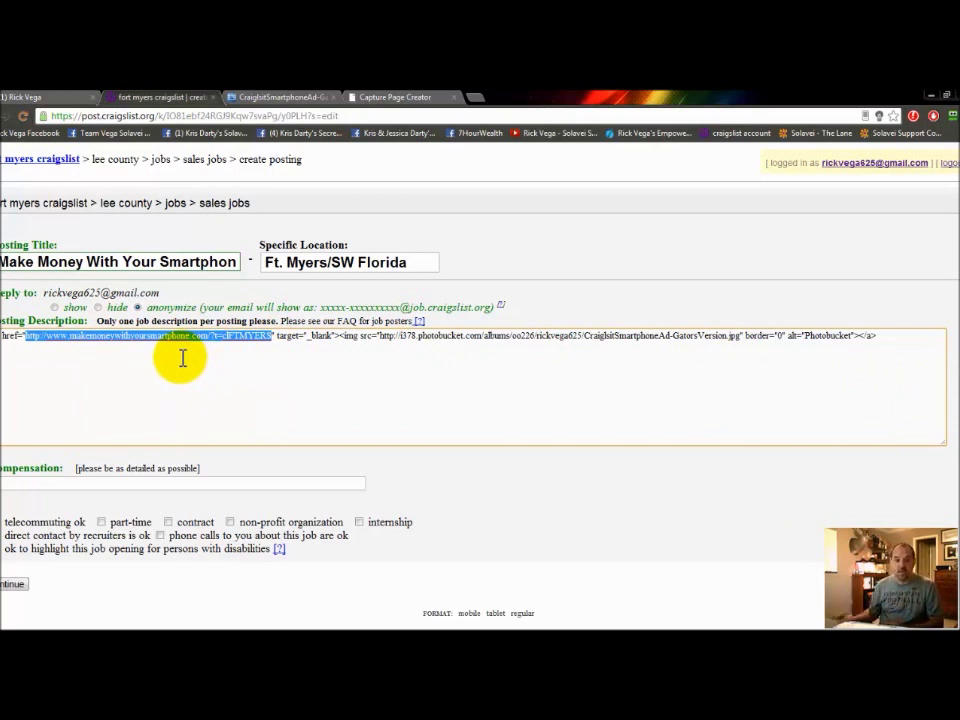
{"action": "left_click", "coordinate": [904, 340]}
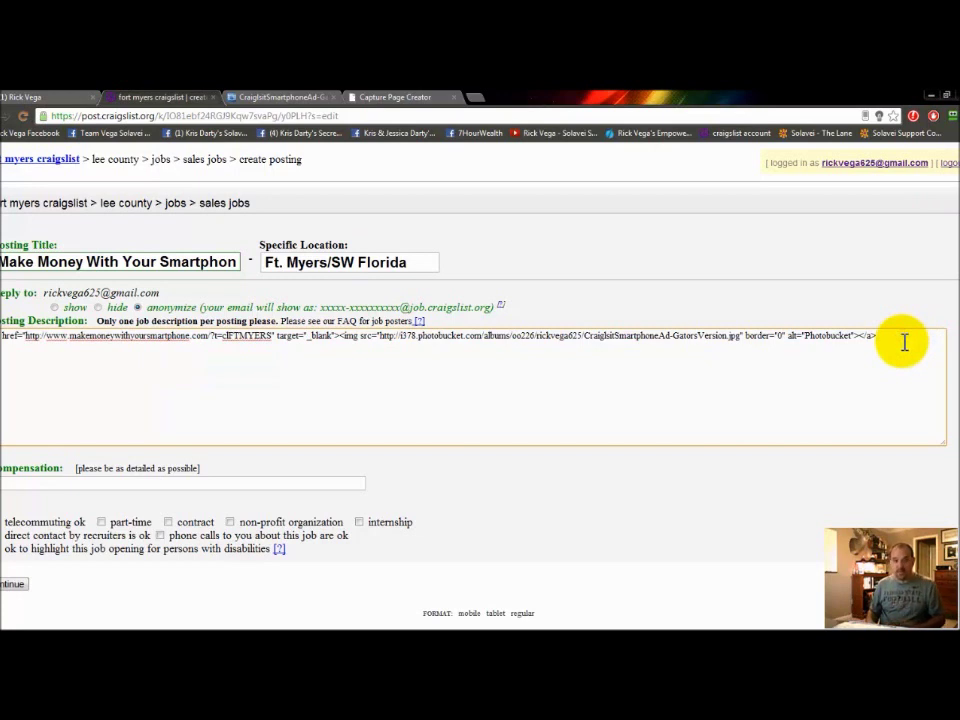
{"action": "key", "text": "Return"}
{"action": "key", "text": "Return"}
{"action": "type", "text": "<a href=\"http://s378.photobucket.com/albums/oo226/rickvega625/?action=view&amp;current=CraigslitSmartphoneAd-GatorsVersion.jpg\" target=\"_blank\"><img src=\"http://i378.photobucket.com/albums/oo226/rickvega625/CraigslitSmartphoneAd-GatorsVersion.jpg\" border=\"0\" alt=\"Photobucket\"></a>"}
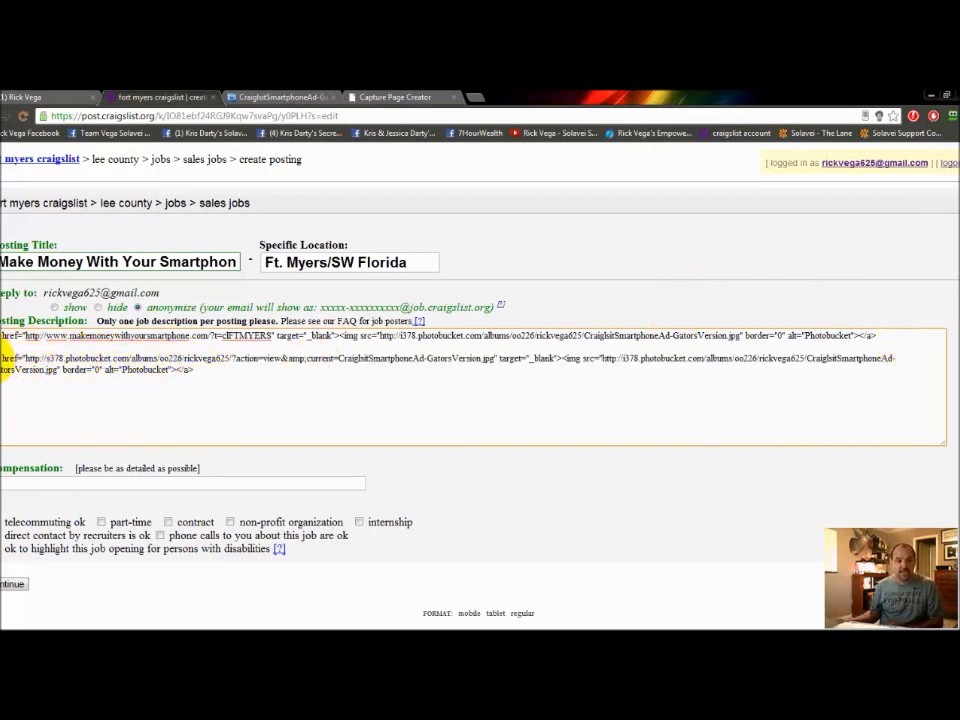
{"action": "left_click_drag", "start_coordinate": [0, 358], "coordinate": [236, 386]}
{"action": "left_click", "coordinate": [242, 388]}
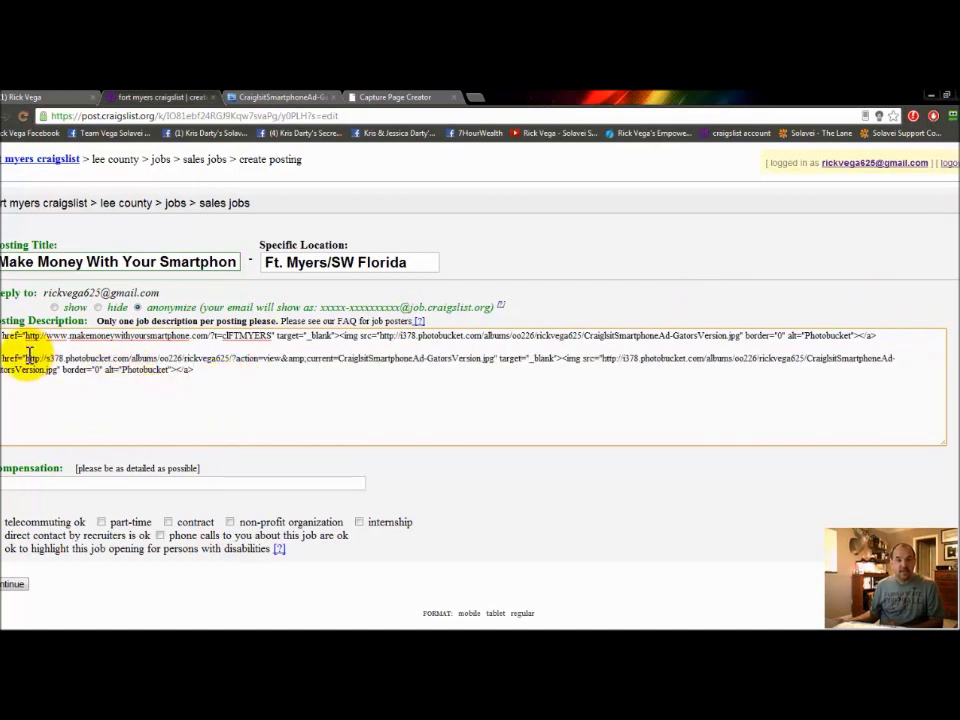
{"action": "left_click_drag", "start_coordinate": [27, 357], "coordinate": [495, 358]}
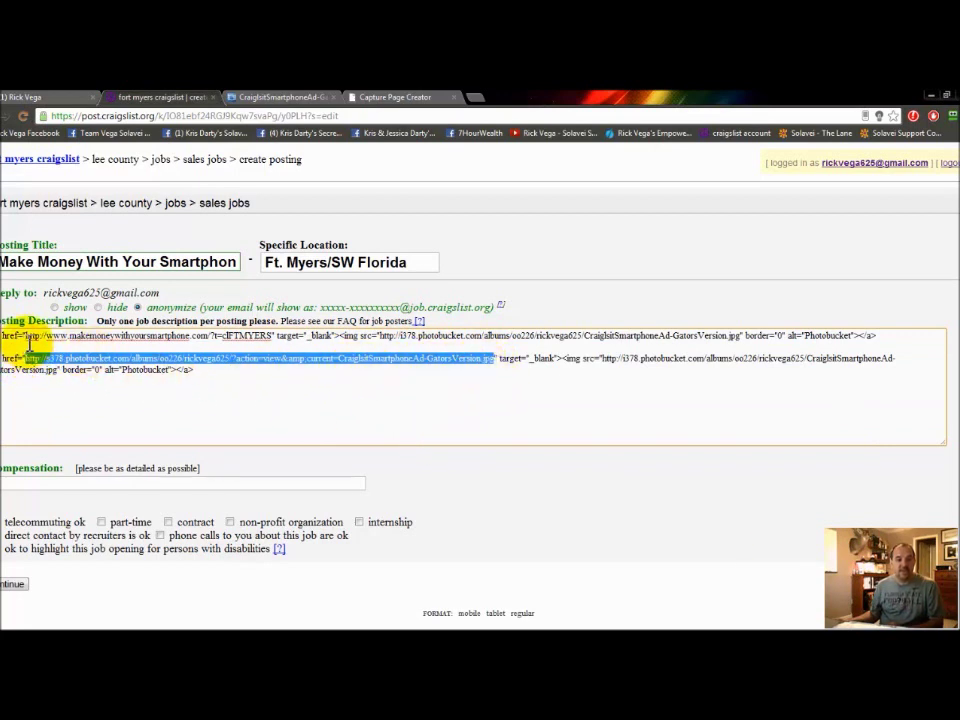
{"action": "left_click_drag", "start_coordinate": [28, 337], "coordinate": [268, 340]}
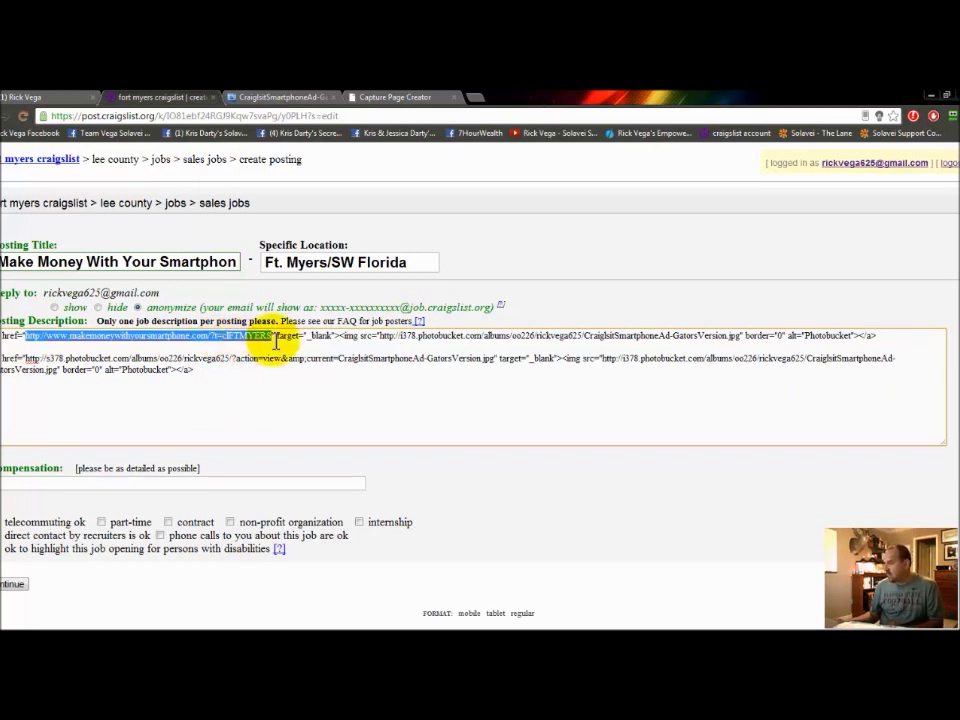
{"action": "left_click", "coordinate": [265, 381]}
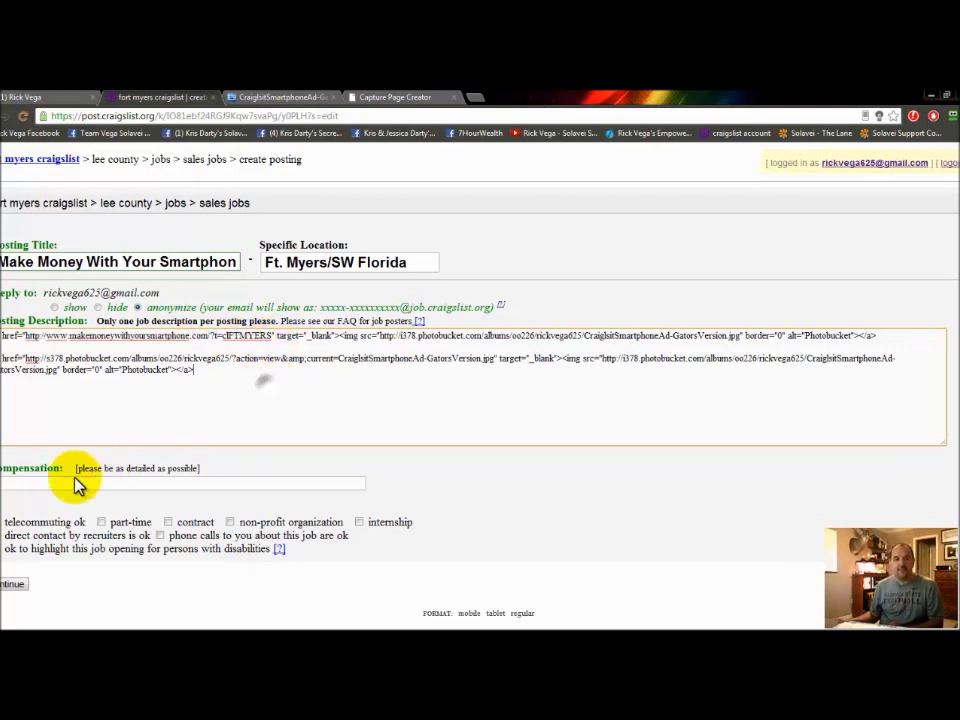
{"action": "left_click", "coordinate": [28, 481]}
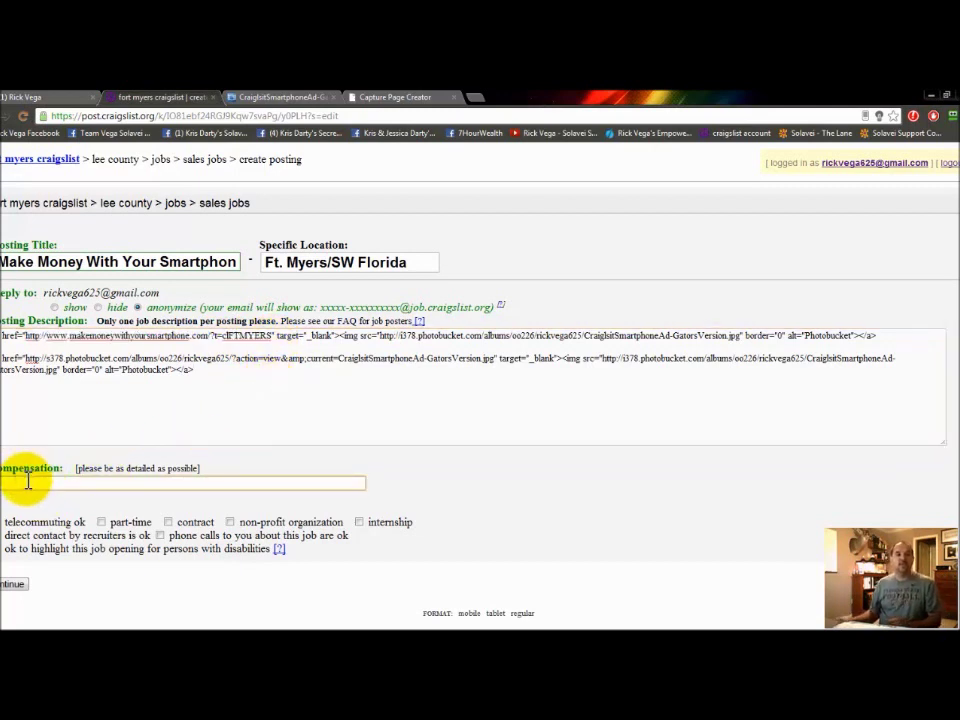
{"action": "left_click_drag", "start_coordinate": [4, 356], "coordinate": [272, 380]}
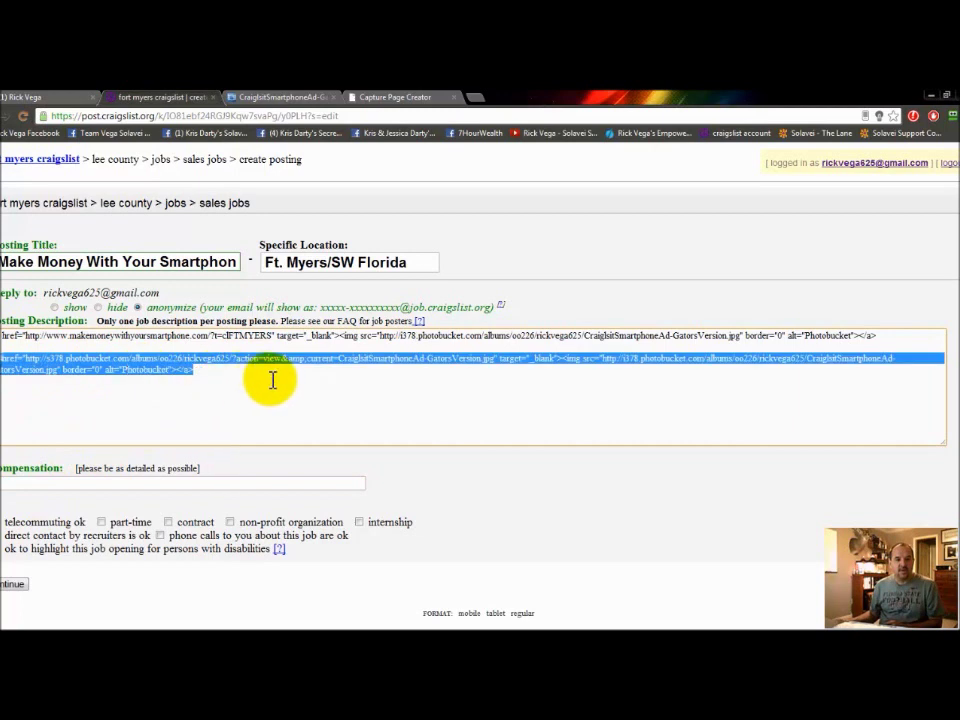
{"action": "key", "text": "Delete"}
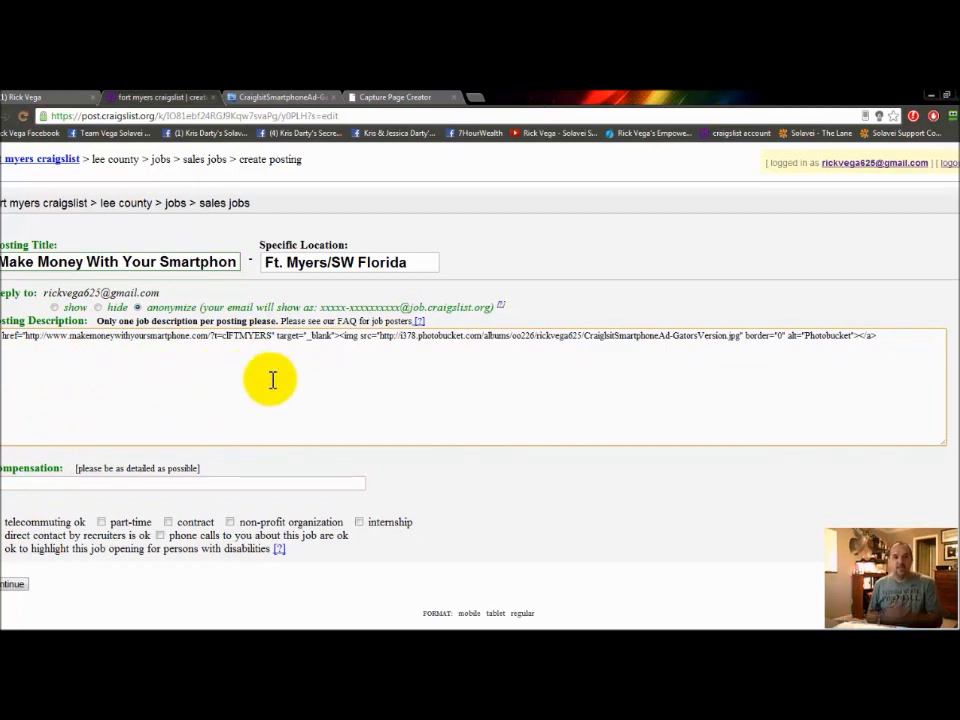
{"action": "double_click", "coordinate": [881, 336]}
{"action": "left_click_drag", "start_coordinate": [419, 336], "coordinate": [0, 336]}
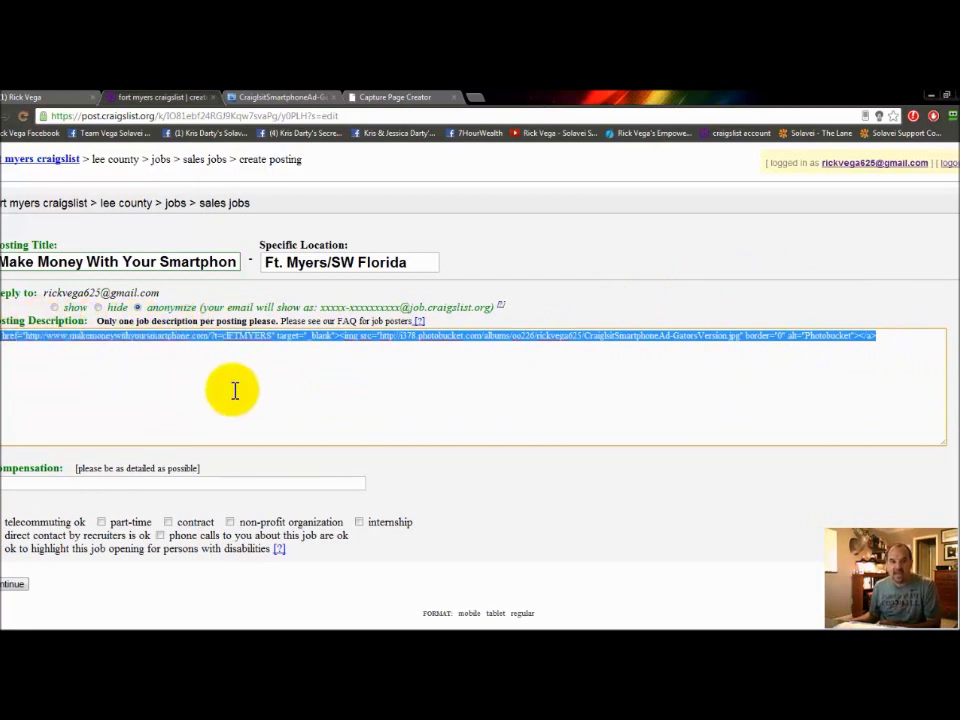
{"action": "key", "text": "Delete"}
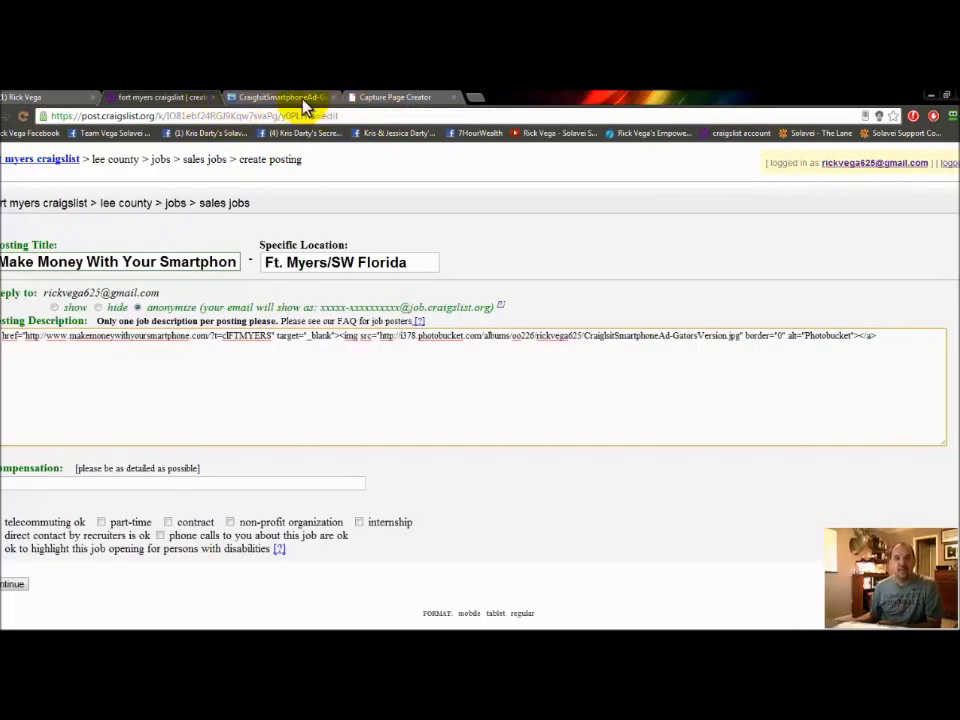
Switch to the Photobucket tab showing CraigslistSmartphoneAd-GatorsVersion.jpg.
{"action": "left_click", "coordinate": [303, 99]}
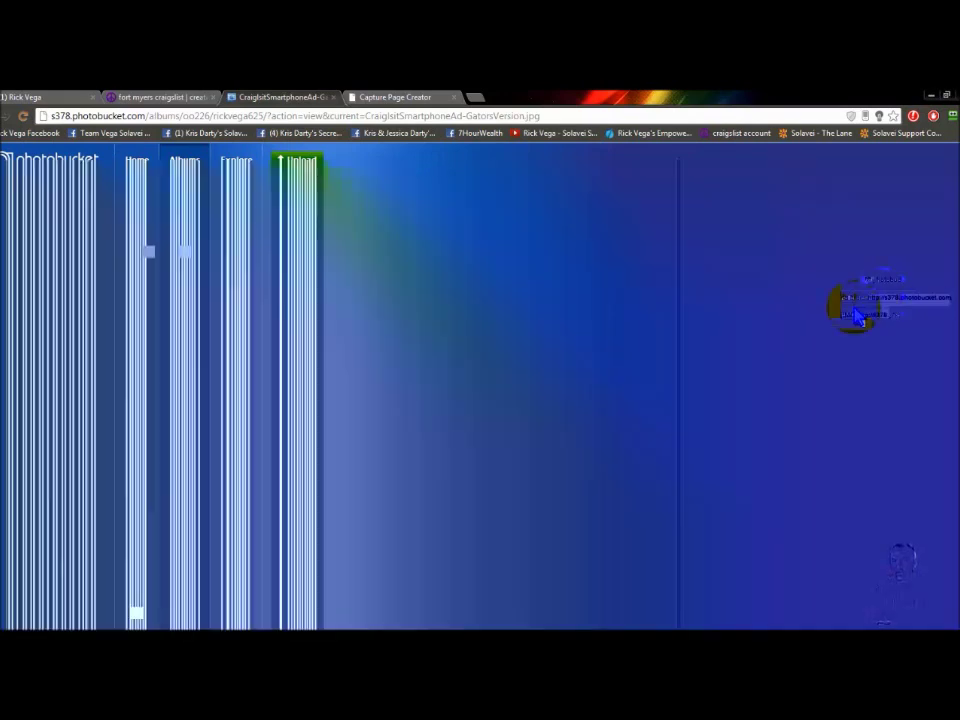
Return to the fort myers craigslist tab, focus the Compensation field, and close the colour-scheme warning.
{"action": "left_click", "coordinate": [160, 97]}
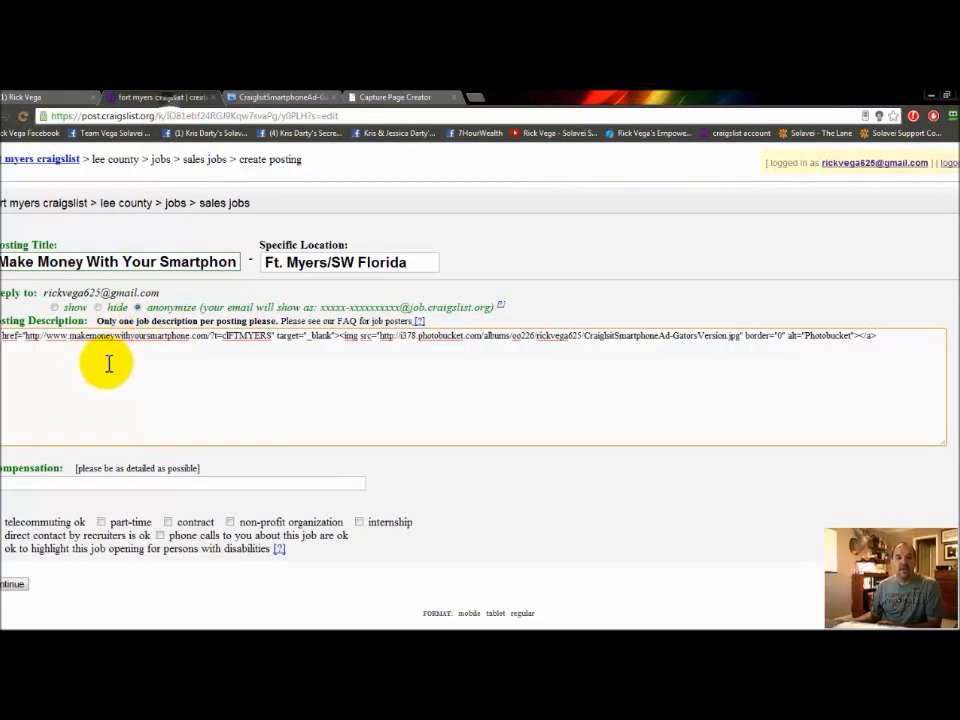
{"action": "left_click", "coordinate": [63, 485]}
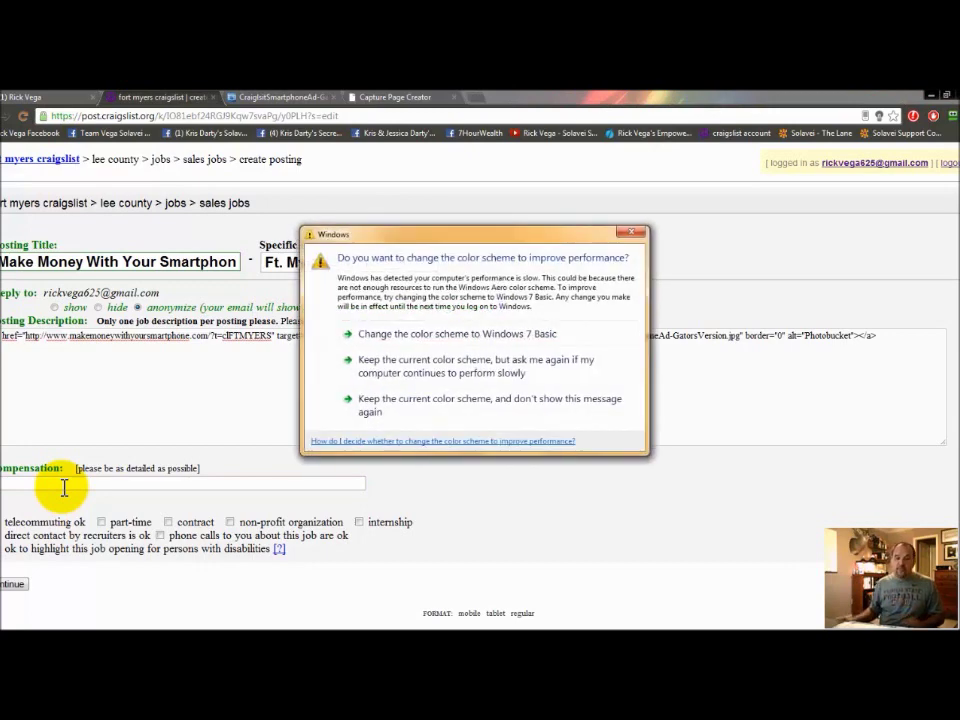
{"action": "left_click", "coordinate": [631, 233]}
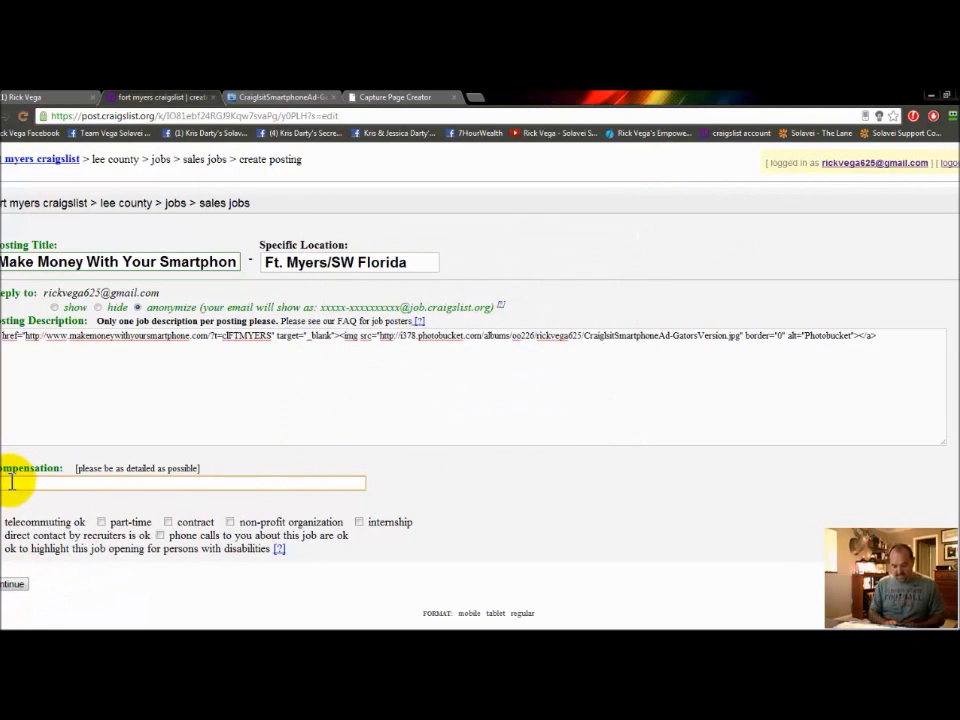
Enter compensation '$2,000 to $3,000 per month based on your efforts', tick telecommuting ok, and continue.
{"action": "type", "text": "om "}
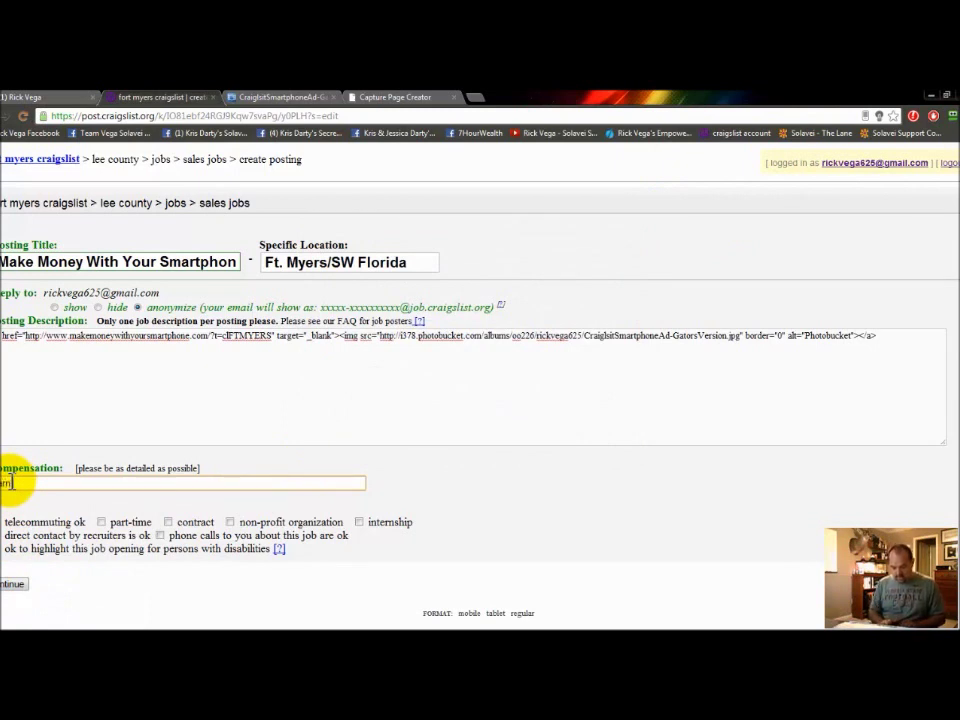
{"action": "type", "text": "$2,0"}
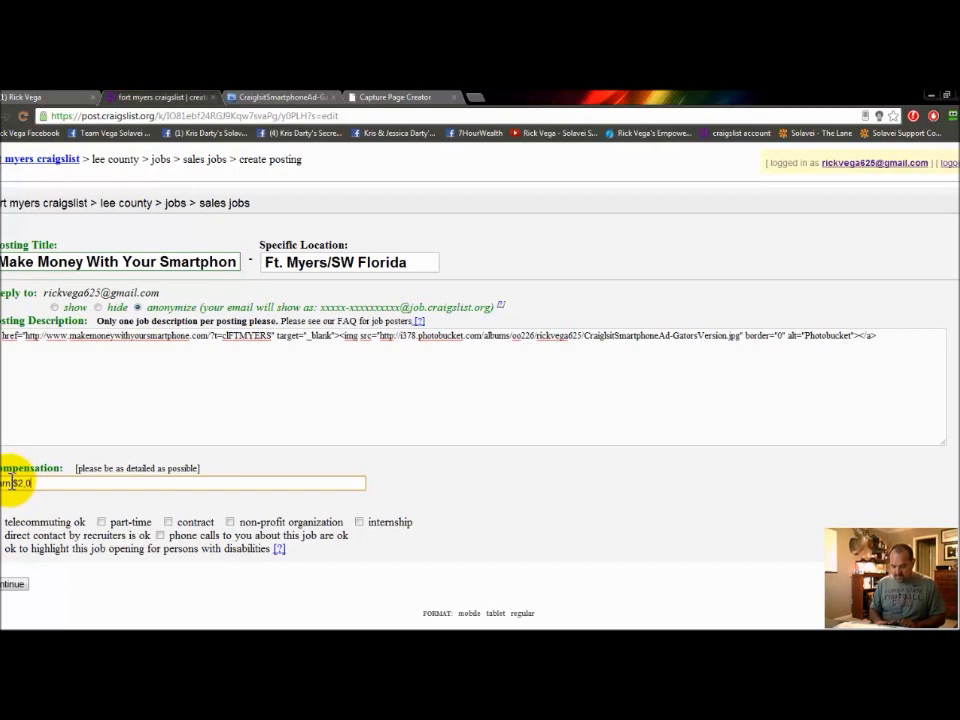
{"action": "type", "text": "00 to "}
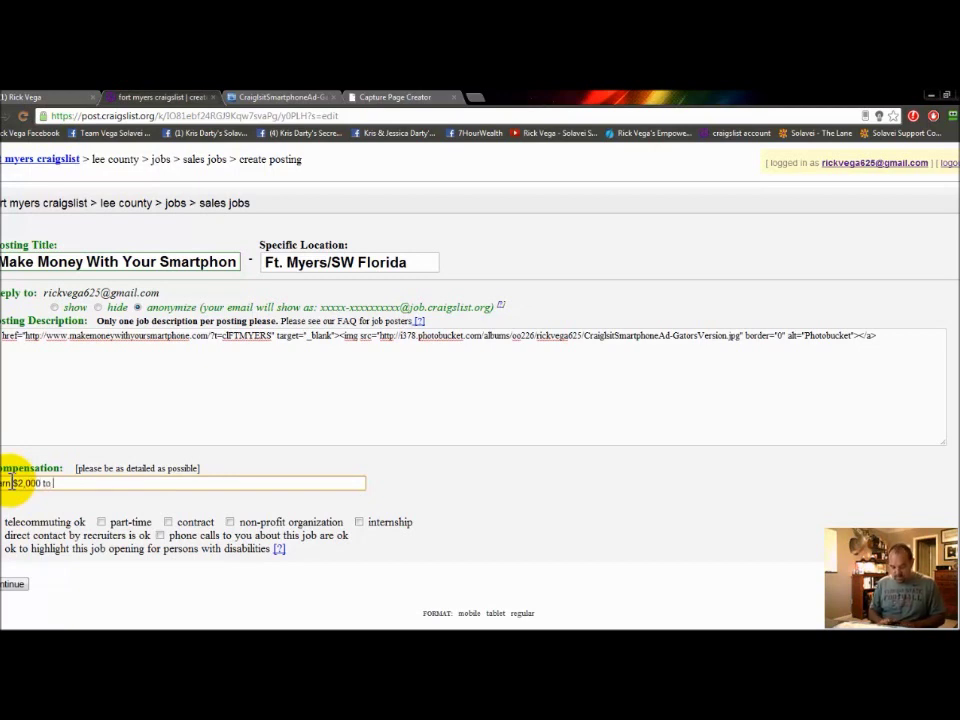
{"action": "type", "text": "$3,00"}
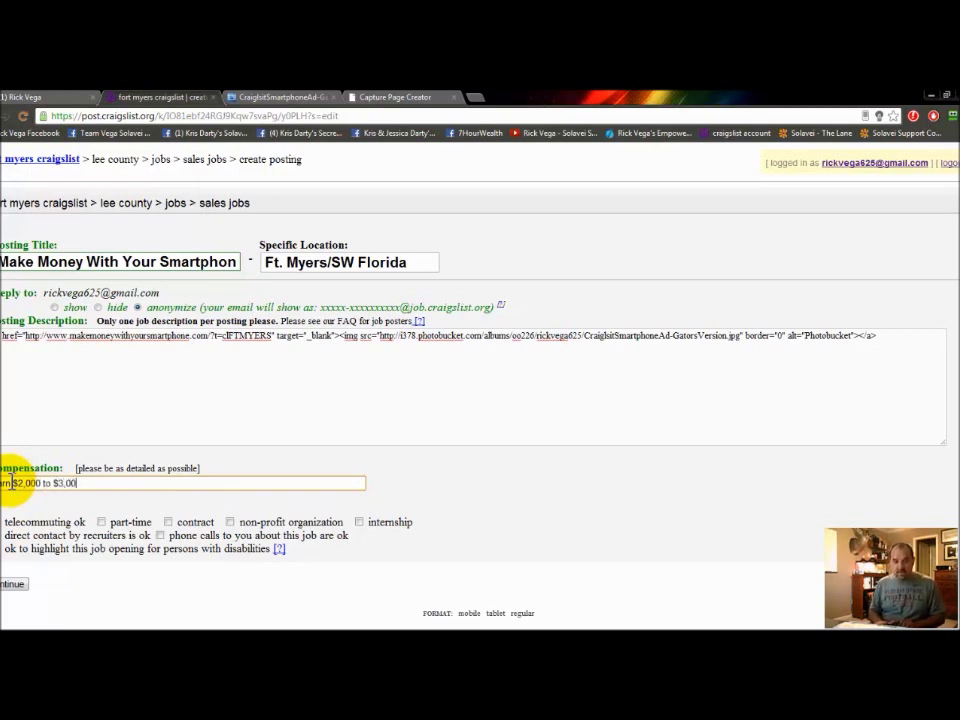
{"action": "type", "text": "0 per month."}
{"action": "key", "text": "BackSpace"}
{"action": "type", "text": "based on your"}
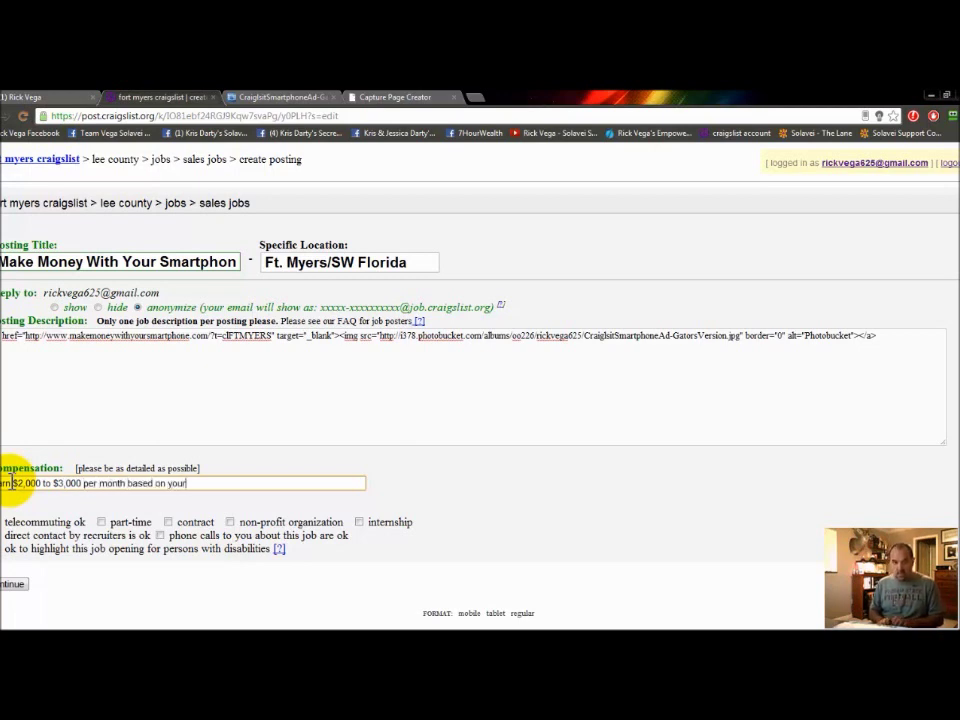
{"action": "type", "text": " efforts."}
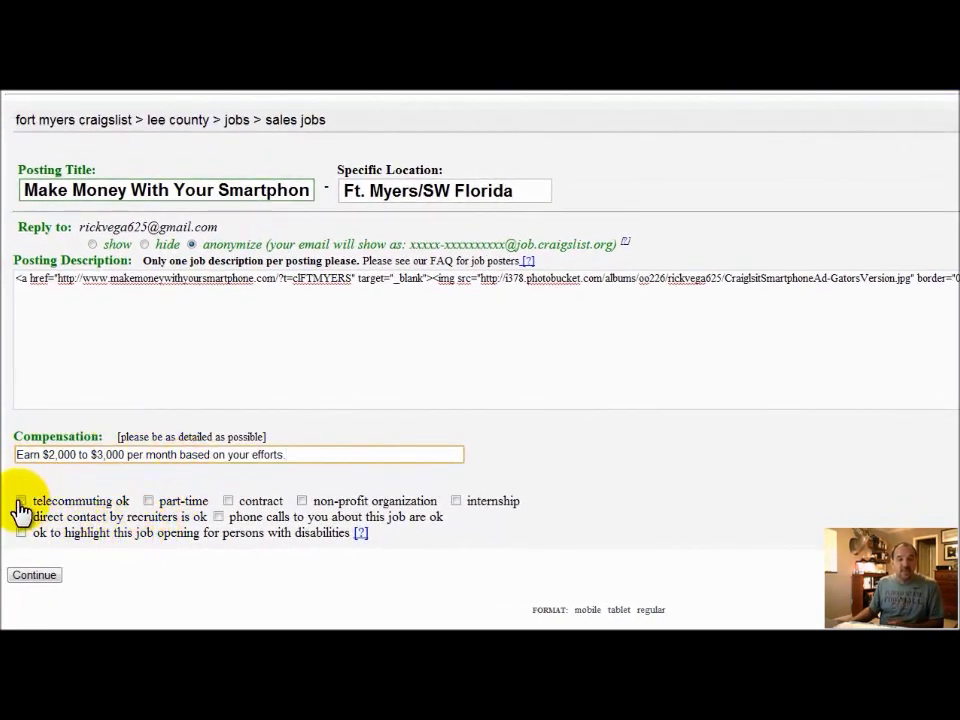
{"action": "left_click", "coordinate": [21, 501]}
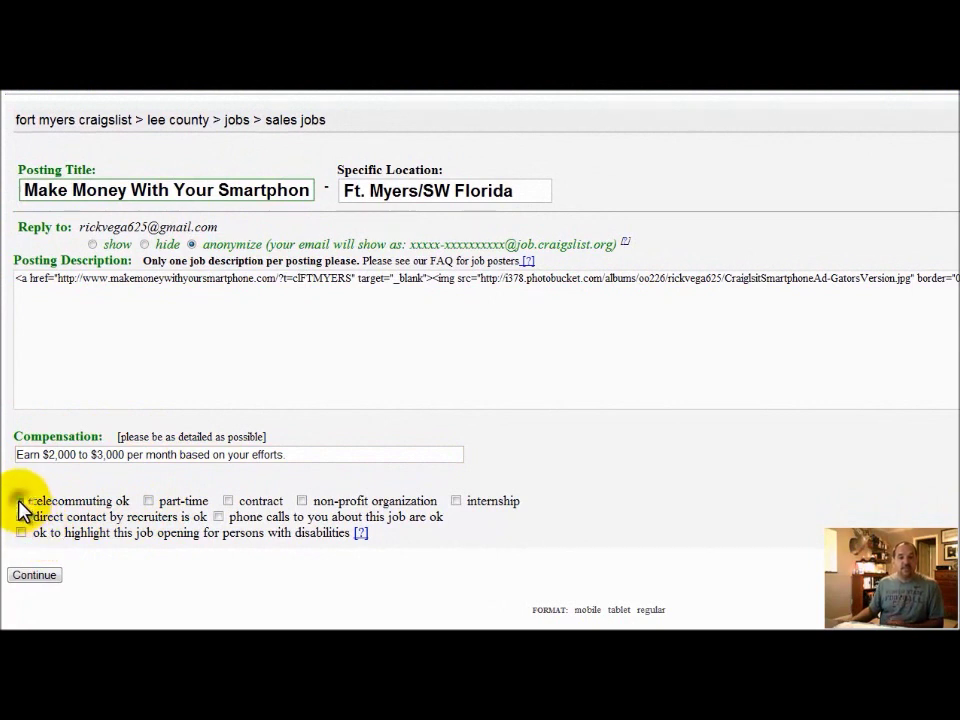
{"action": "left_click", "coordinate": [44, 578]}
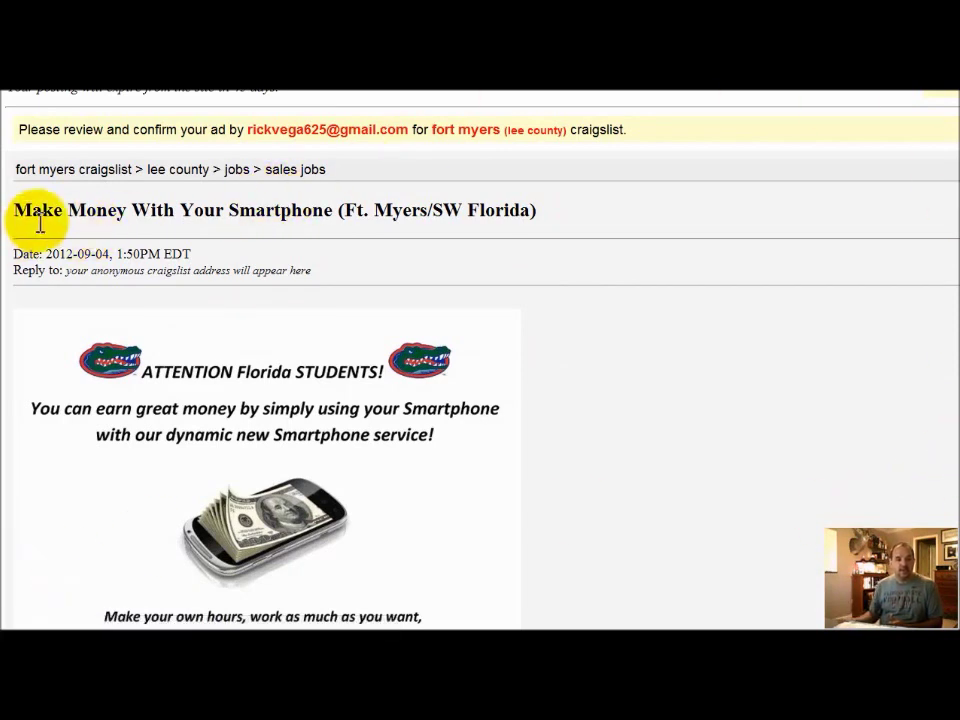
Scroll through the ad preview and open the ad image's link in a new tab.
{"action": "left_click_drag", "start_coordinate": [8, 215], "coordinate": [169, 214]}
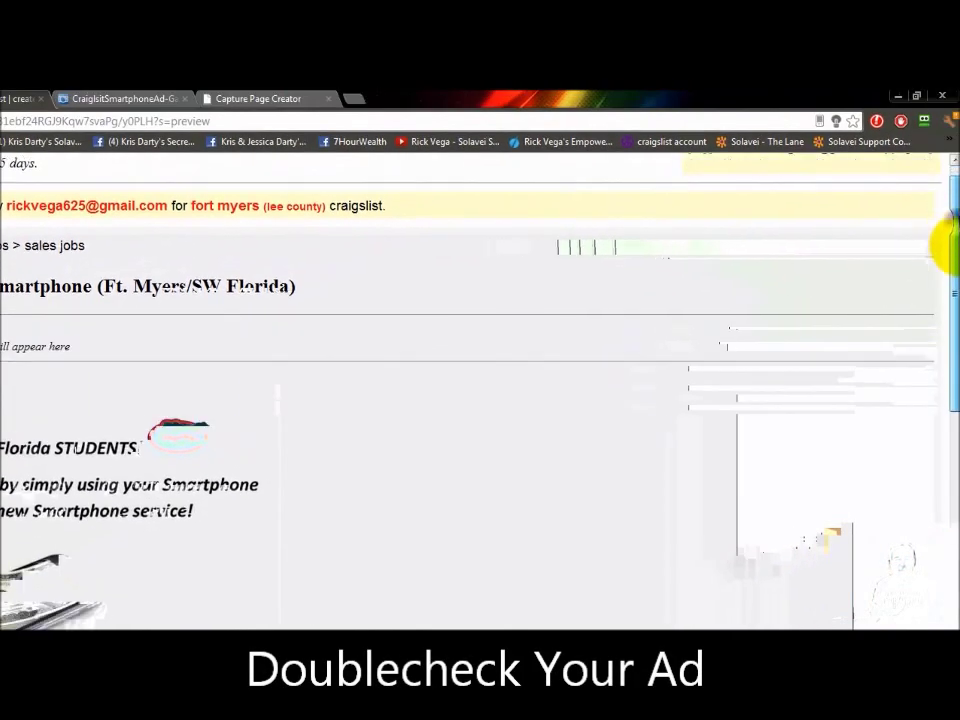
{"action": "left_click_drag", "start_coordinate": [945, 245], "coordinate": [950, 538]}
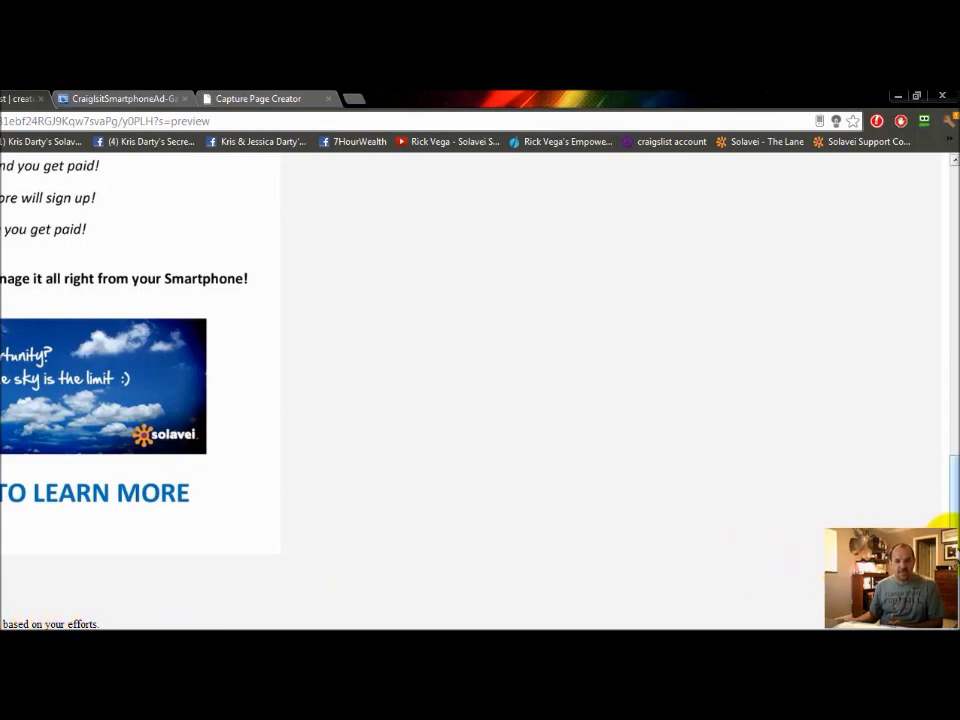
{"action": "left_click_drag", "start_coordinate": [950, 515], "coordinate": [943, 392]}
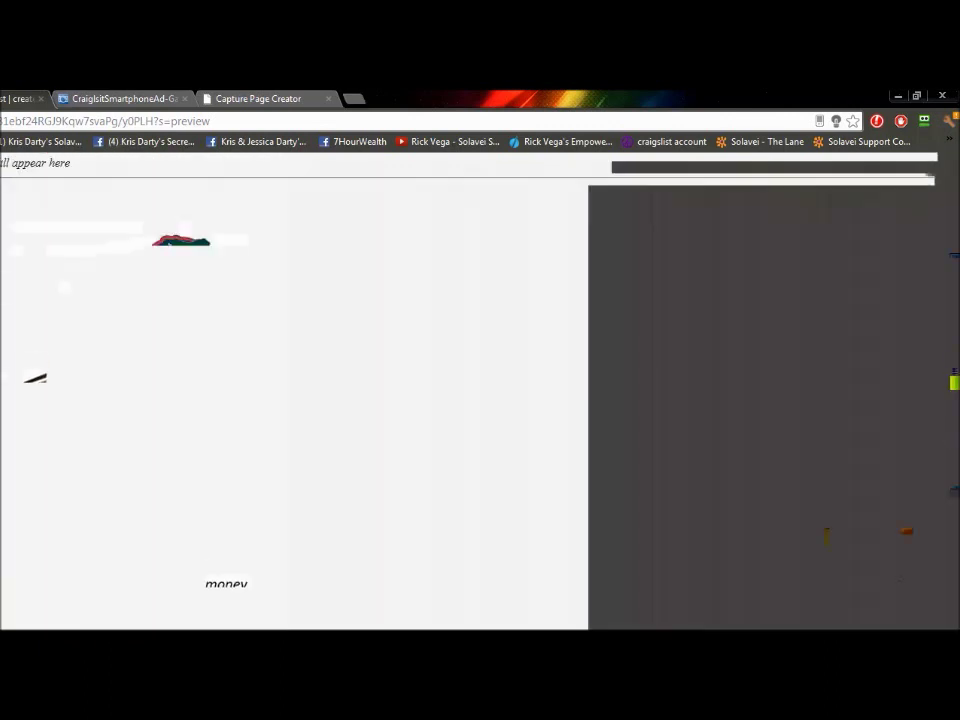
{"action": "left_click", "coordinate": [64, 483]}
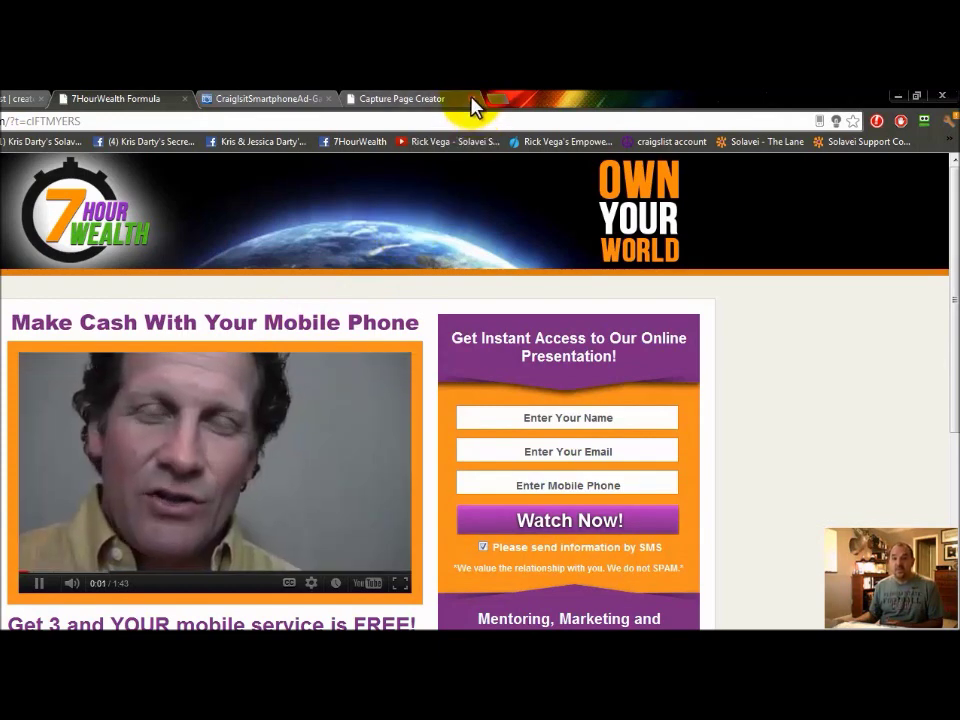
Close the 7 Hour Wealth landing tab and scroll down the posting preview.
{"action": "left_click", "coordinate": [184, 100]}
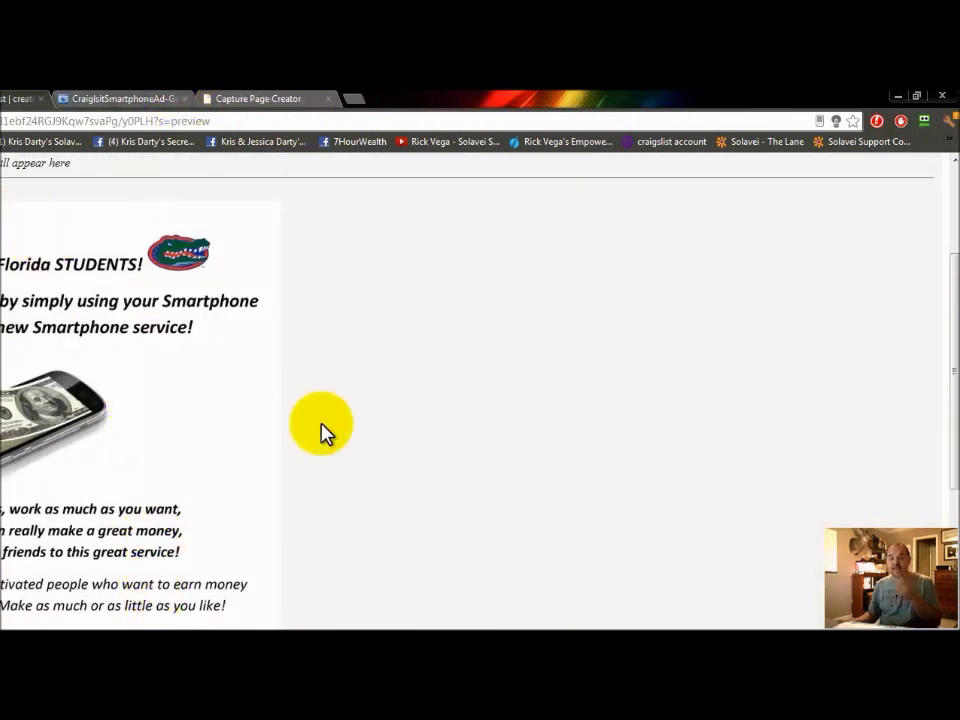
{"action": "left_click_drag", "start_coordinate": [948, 355], "coordinate": [948, 585]}
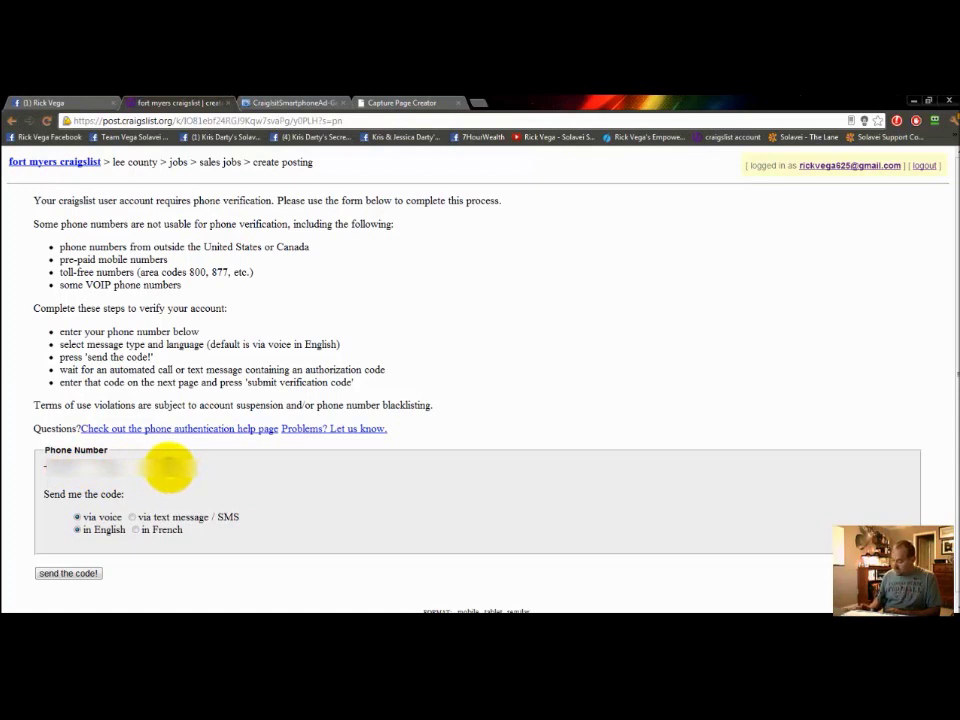
Request the verification code by SMS, then enter and submit the texted authorization code.
{"action": "left_click", "coordinate": [130, 517]}
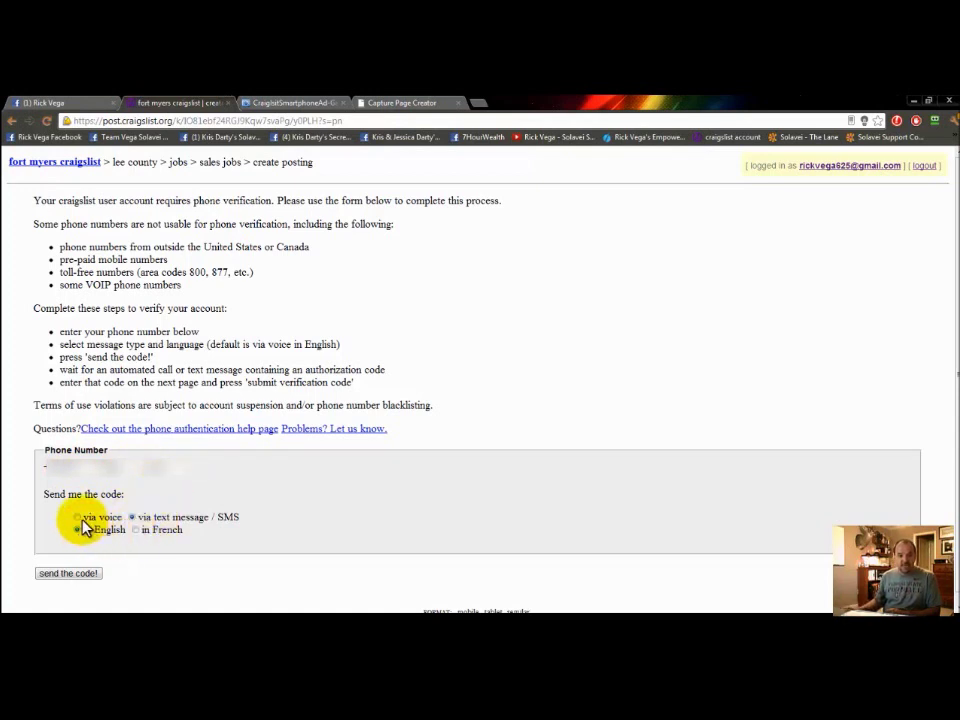
{"action": "left_click", "coordinate": [80, 574]}
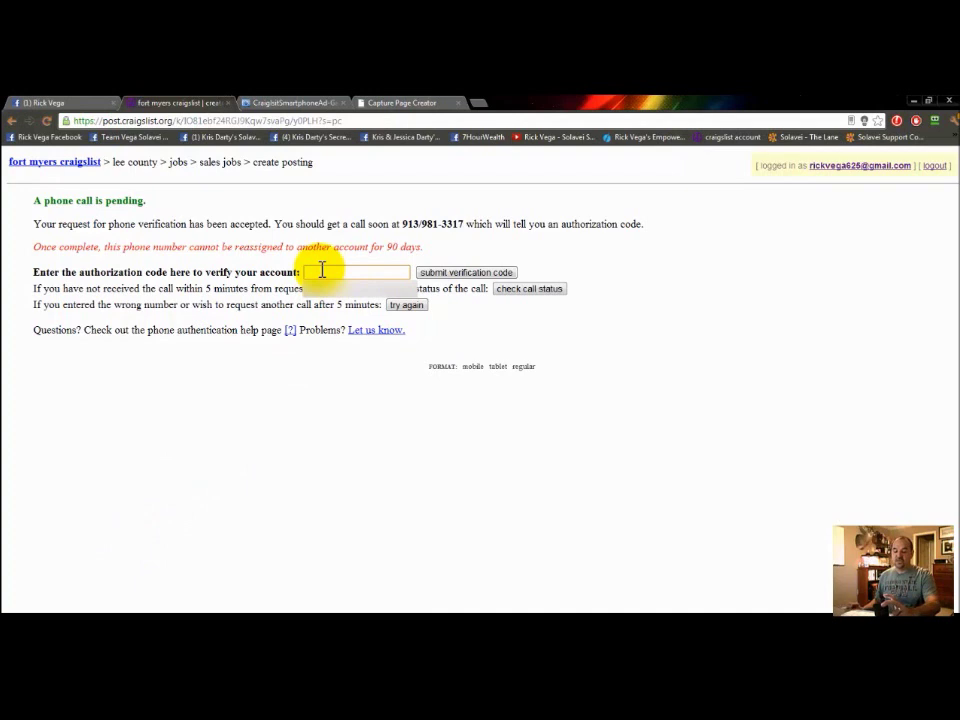
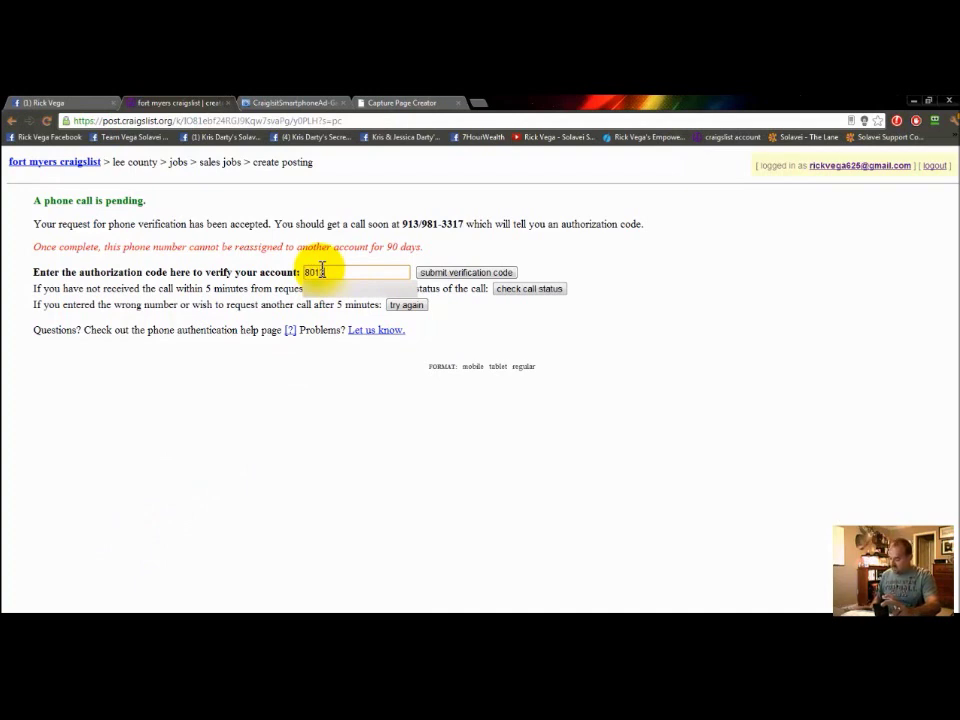
{"action": "left_click", "coordinate": [467, 279]}
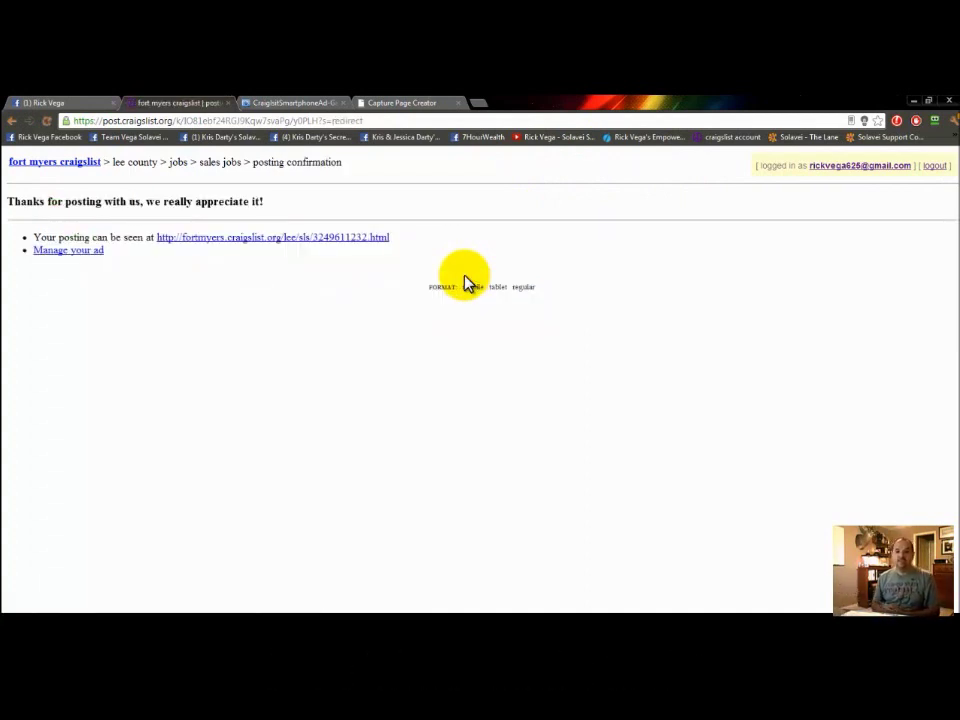
Open the account's postings and filter to active ones, with the Smartphone ad listed first.
{"action": "left_click", "coordinate": [864, 171]}
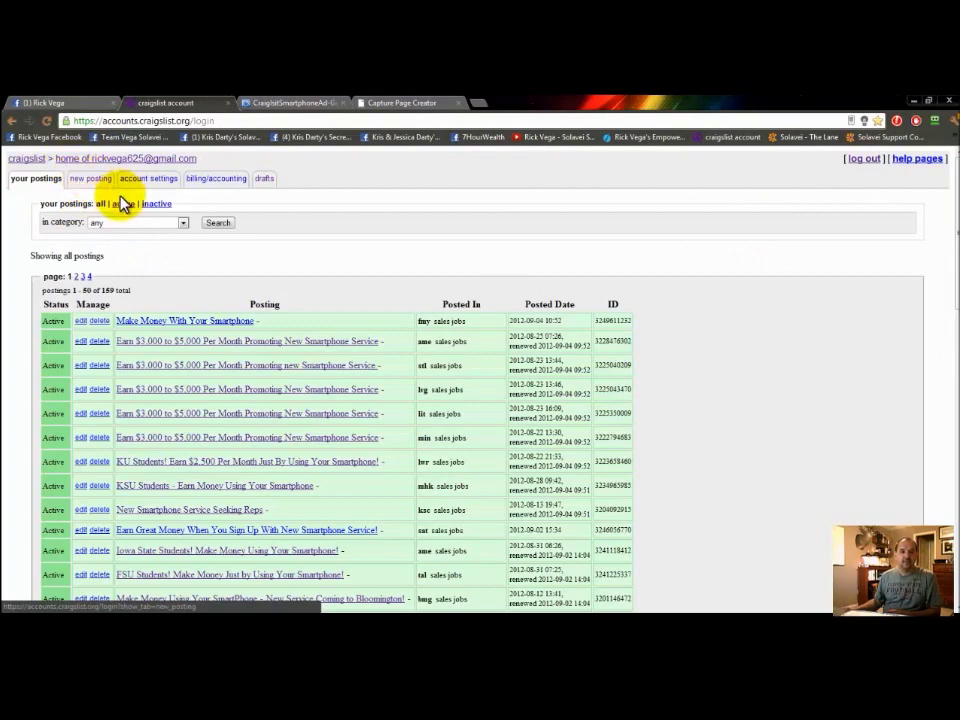
{"action": "left_click", "coordinate": [122, 206]}
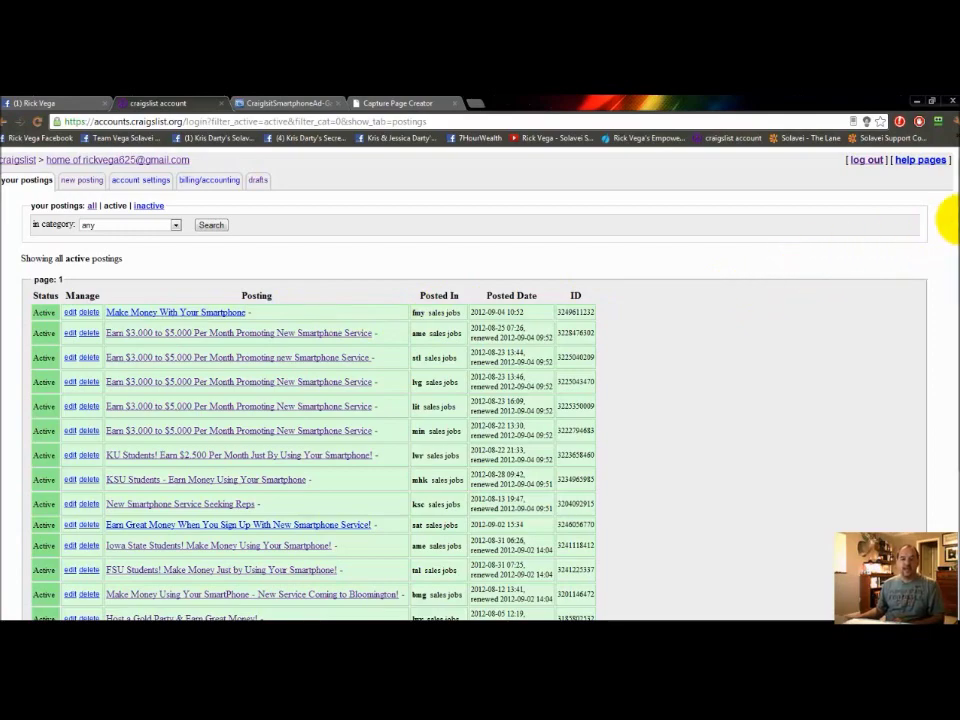
{"action": "scroll", "coordinate": [947, 235], "scroll_direction": "down", "scroll_amount": 1}
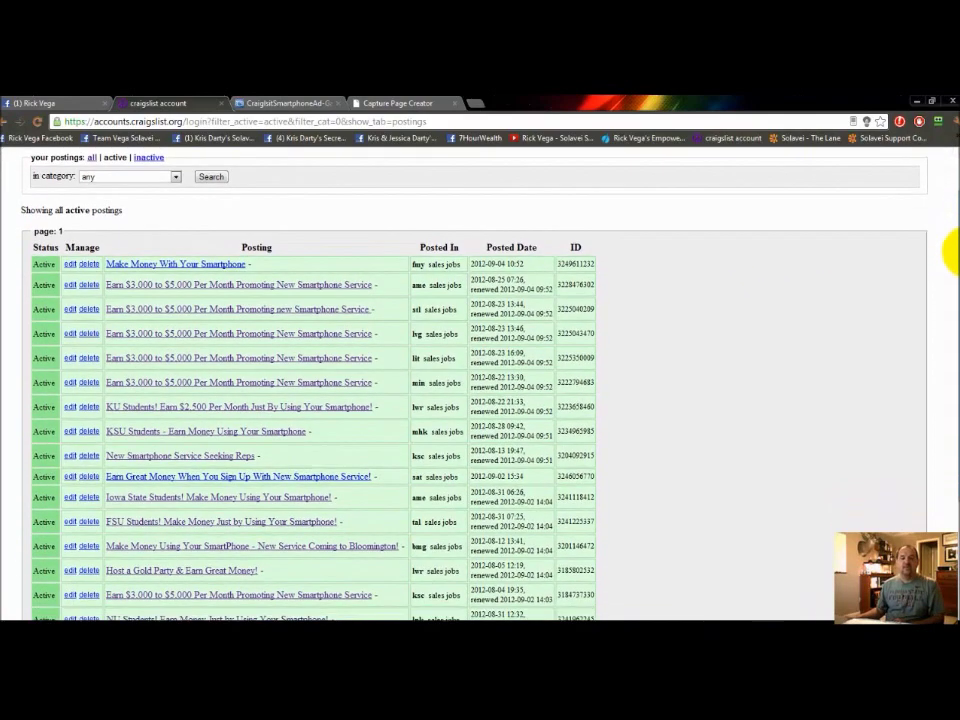
{"action": "scroll", "coordinate": [950, 255], "scroll_direction": "up", "scroll_amount": 1}
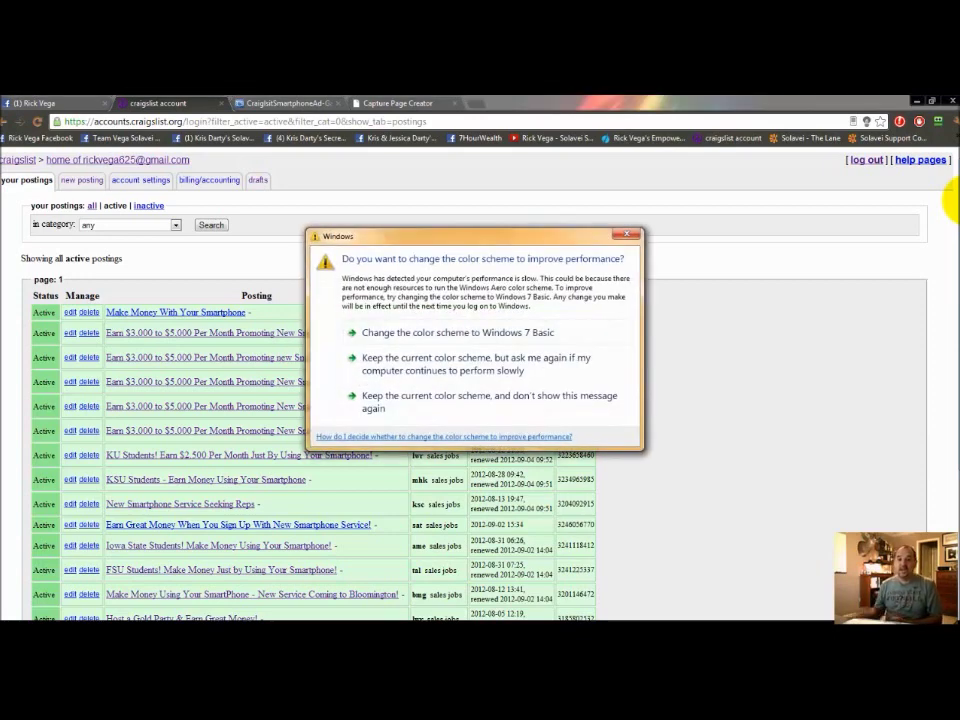
Keep the current Windows colour scheme (ask again later) and scroll down the active postings list.
{"action": "left_click", "coordinate": [408, 372]}
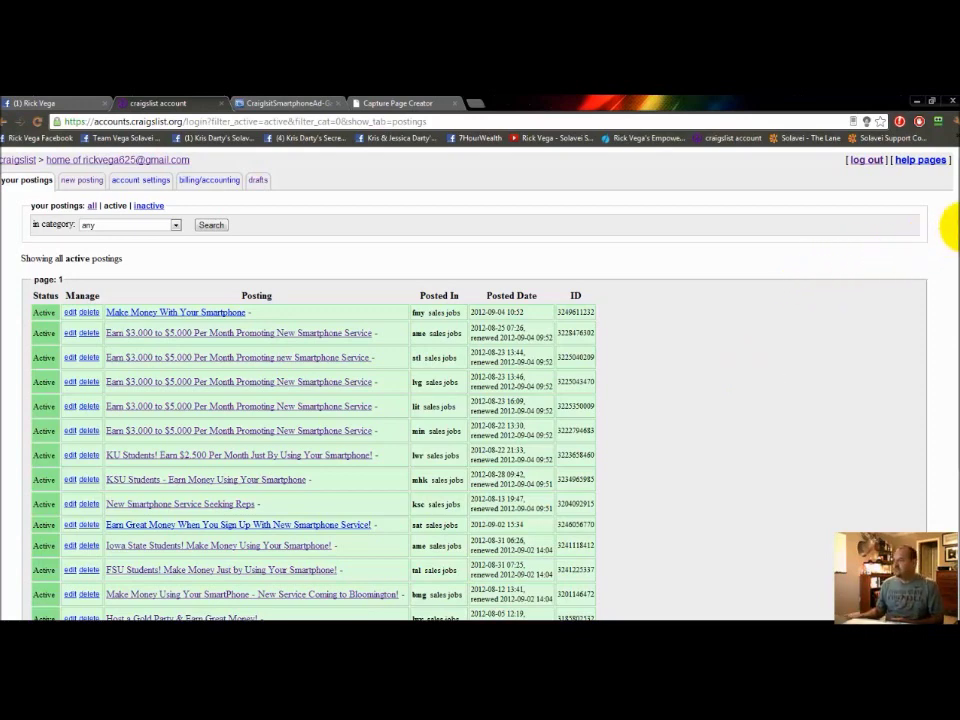
{"action": "mouse_move", "coordinate": [956, 260]}
{"action": "left_mouse_down"}
{"action": "mouse_move", "coordinate": [955, 332]}
{"action": "mouse_move", "coordinate": [954, 268]}
{"action": "mouse_move", "coordinate": [955, 322]}
{"action": "mouse_move", "coordinate": [945, 264]}
{"action": "left_mouse_up"}
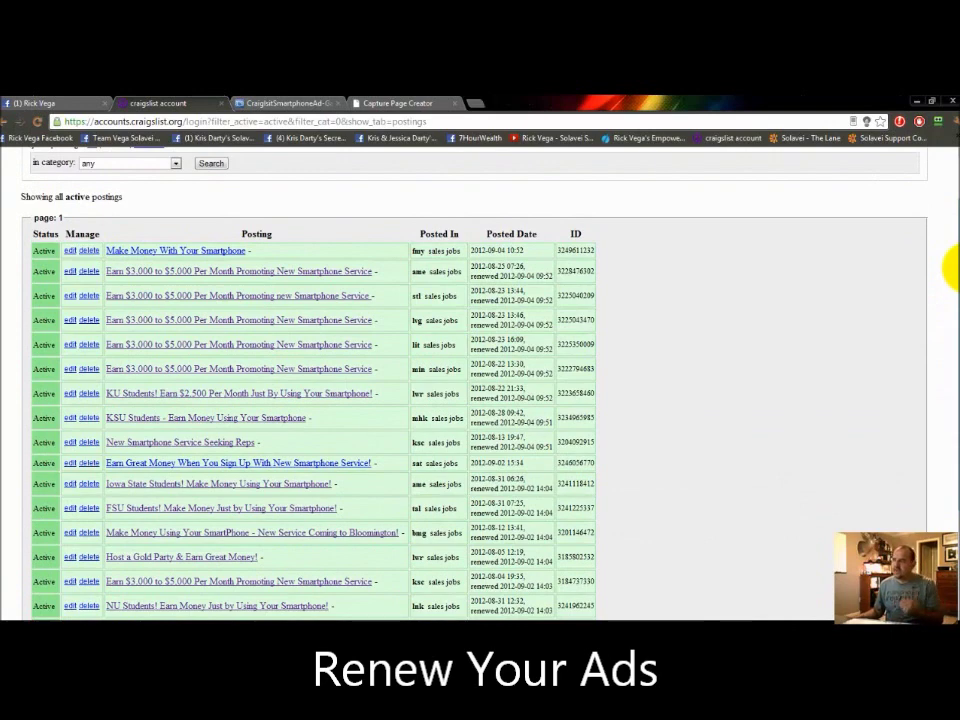
{"action": "left_click_drag", "start_coordinate": [950, 268], "coordinate": [946, 330]}
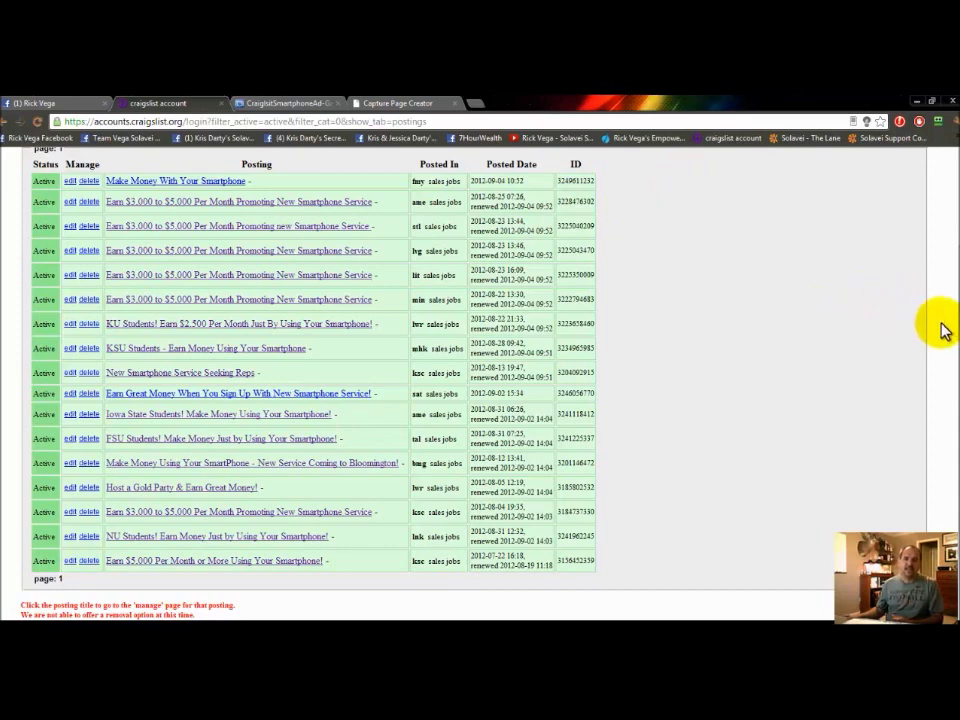
Return to the top of the postings list and close the reappearing colour-scheme dialog.
{"action": "scroll", "coordinate": [950, 252], "scroll_direction": "up", "scroll_amount": 1}
{"action": "scroll", "coordinate": [952, 250], "scroll_direction": "up", "scroll_amount": 1}
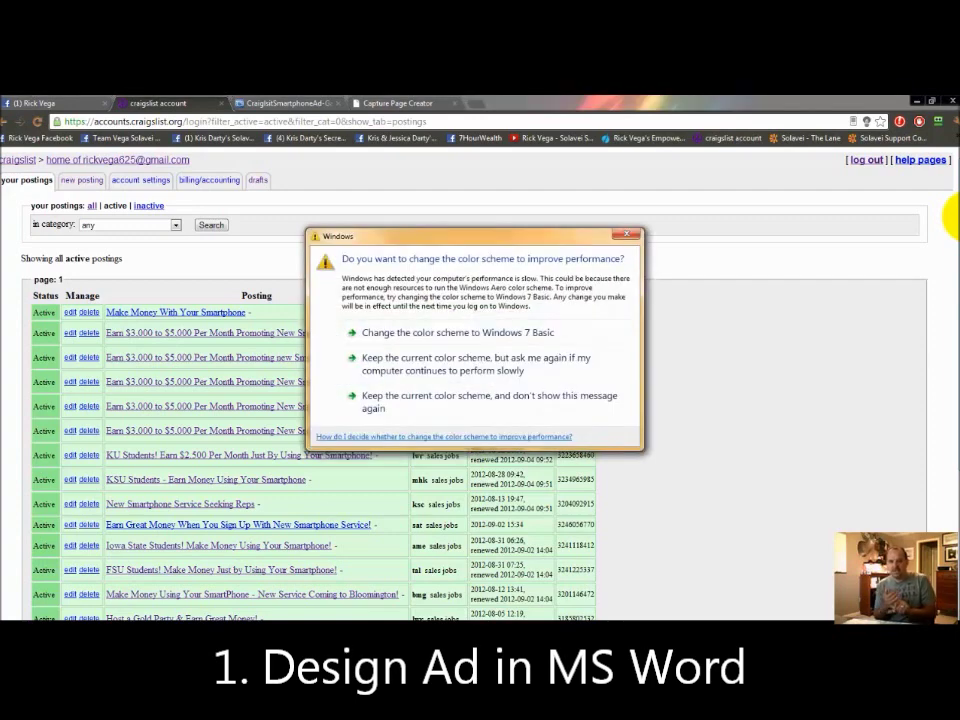
{"action": "left_click", "coordinate": [630, 236]}
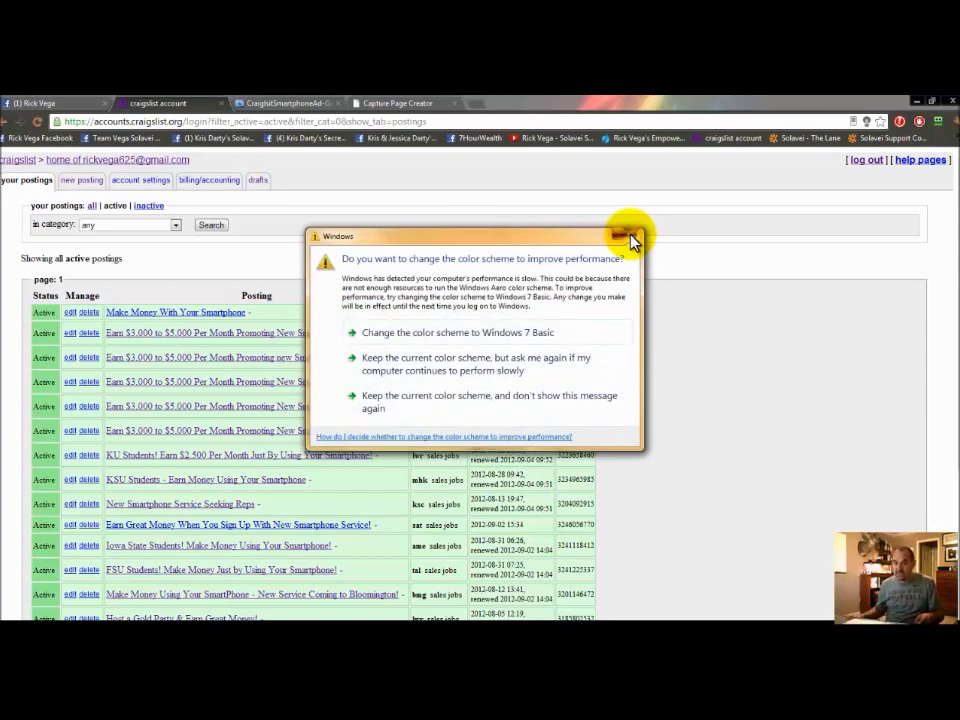
{"action": "left_click", "coordinate": [631, 237]}
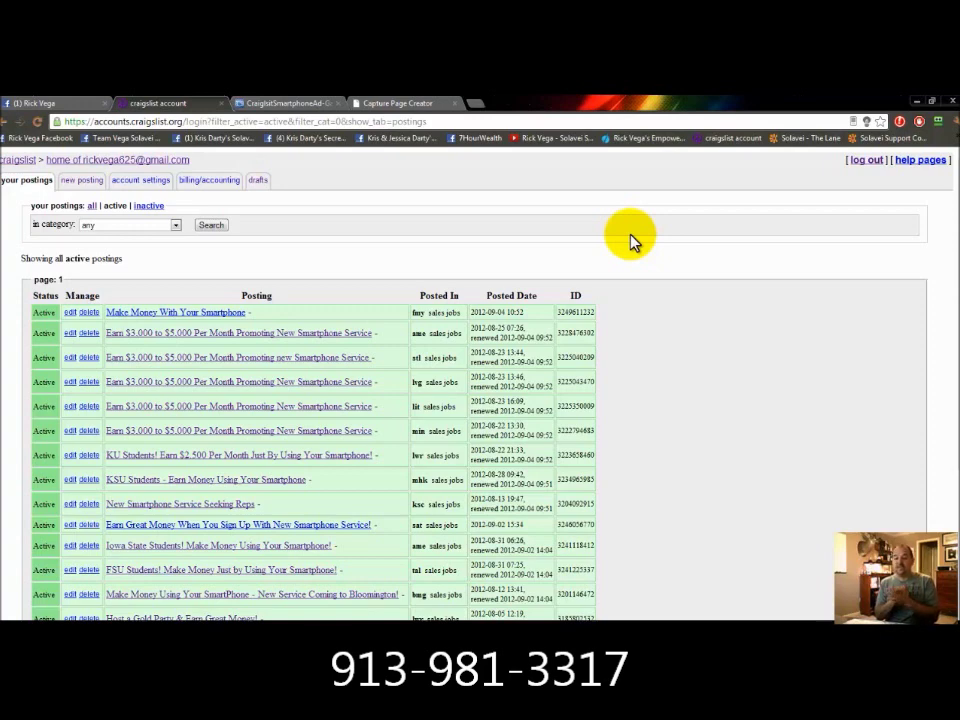
Close the colour-scheme notice to reveal the Active 'Make Money With Your Smartphone' ad.
{"action": "left_click", "coordinate": [632, 238]}
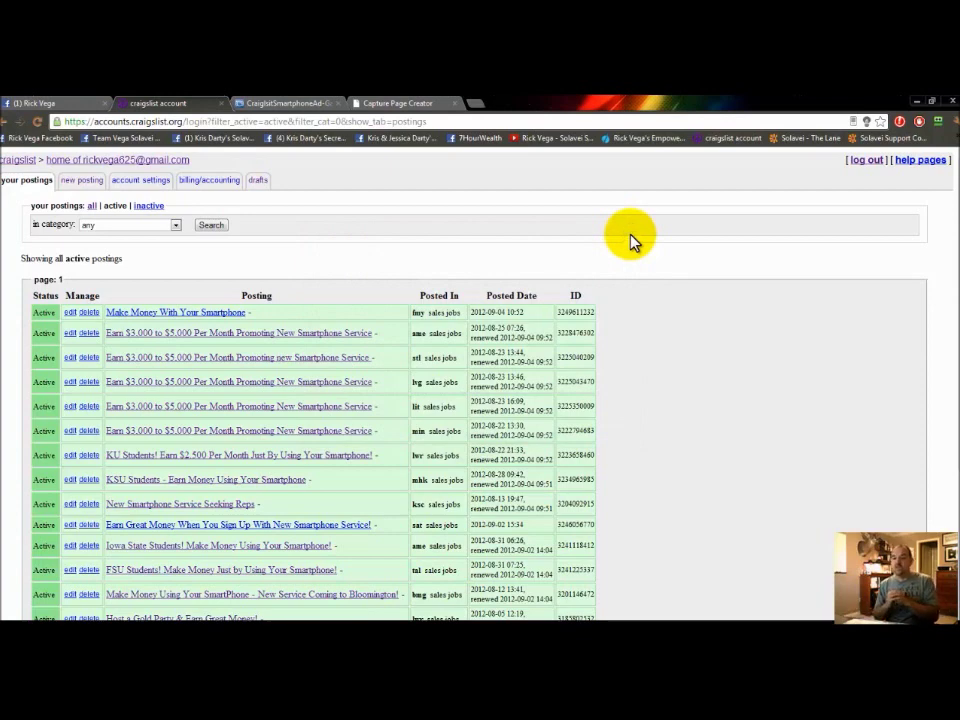